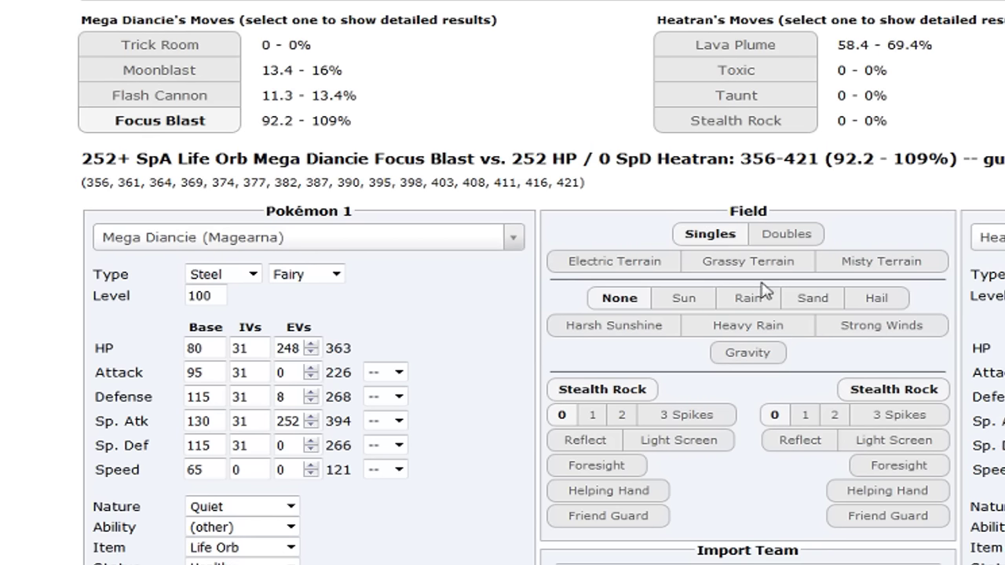
# Turn off Stealth Rock on Heatran's side and replace Mega Diancie's Moonblast with Aura Sphere.
pyautogui.click(861, 393)
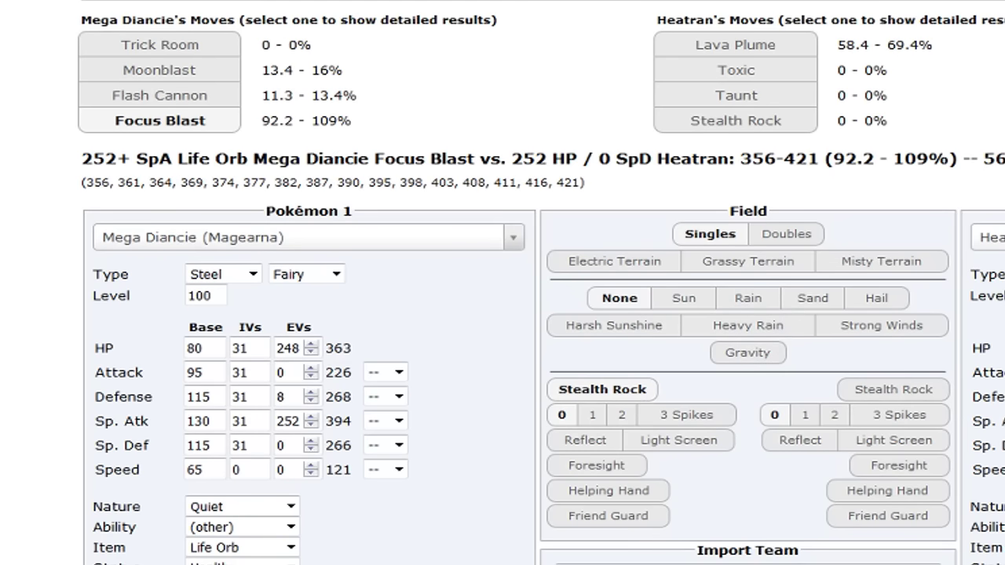
pyautogui.press('Return')
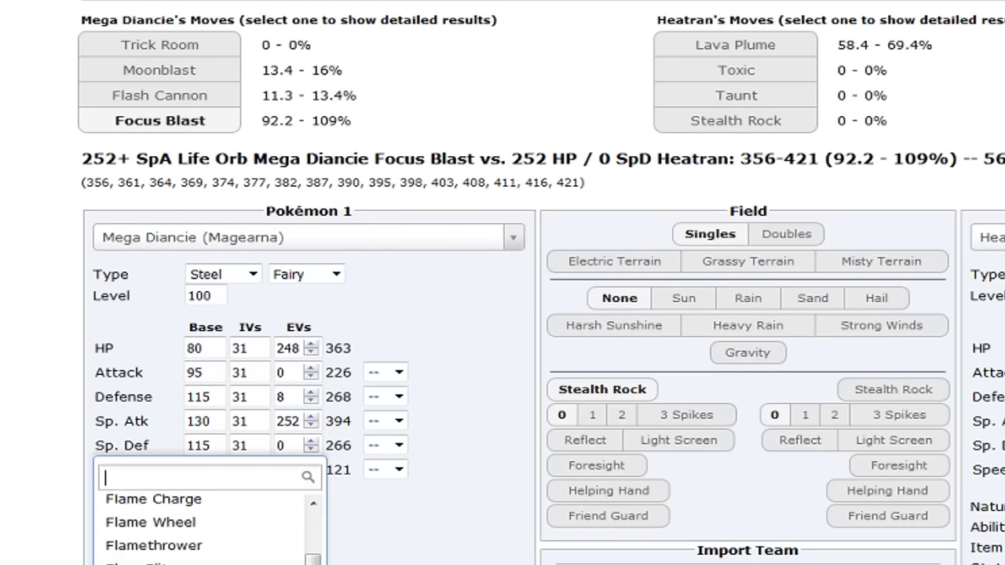
pyautogui.press('Escape')
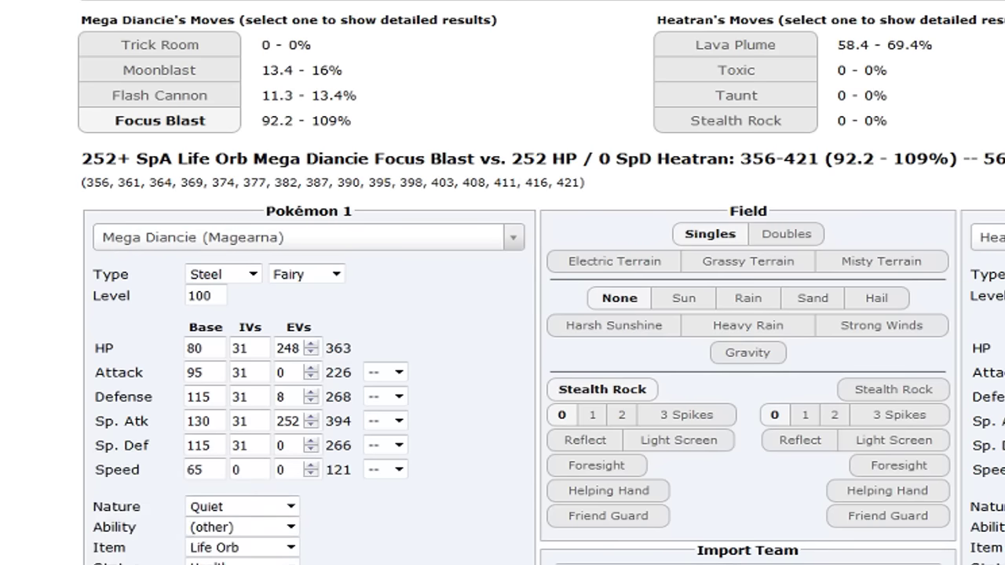
pyautogui.press('Return')
pyautogui.write('a')
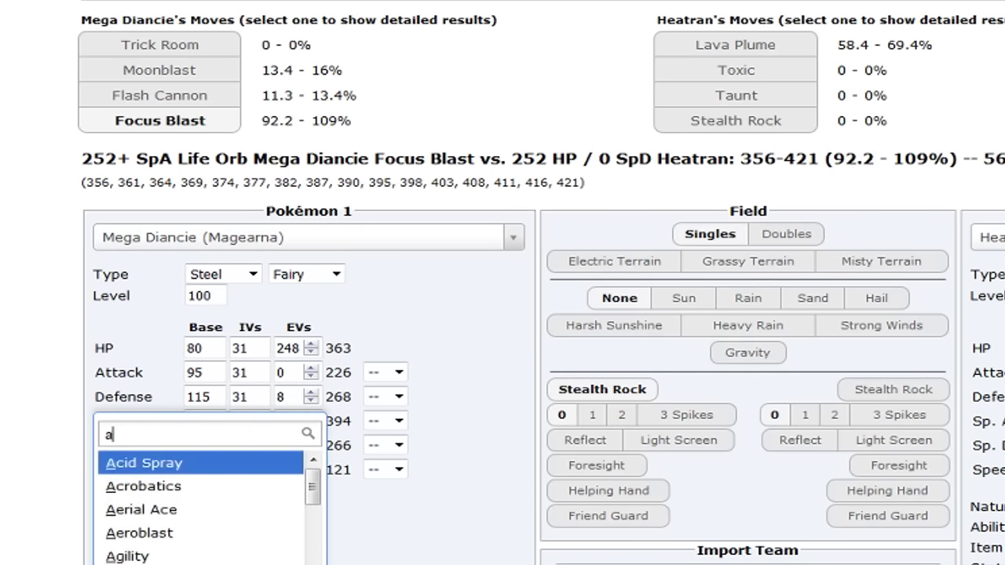
pyautogui.press('Escape')
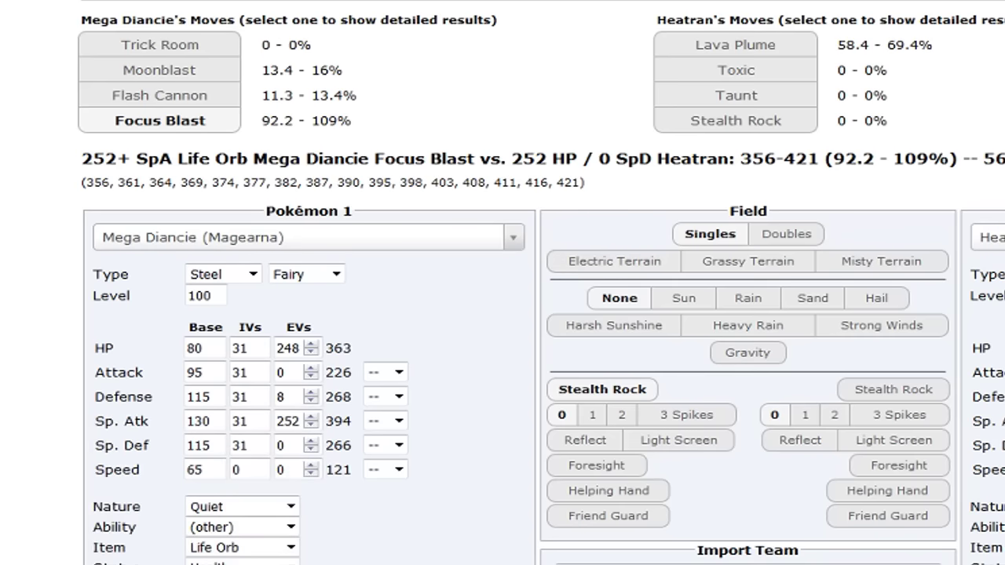
pyautogui.press('Return')
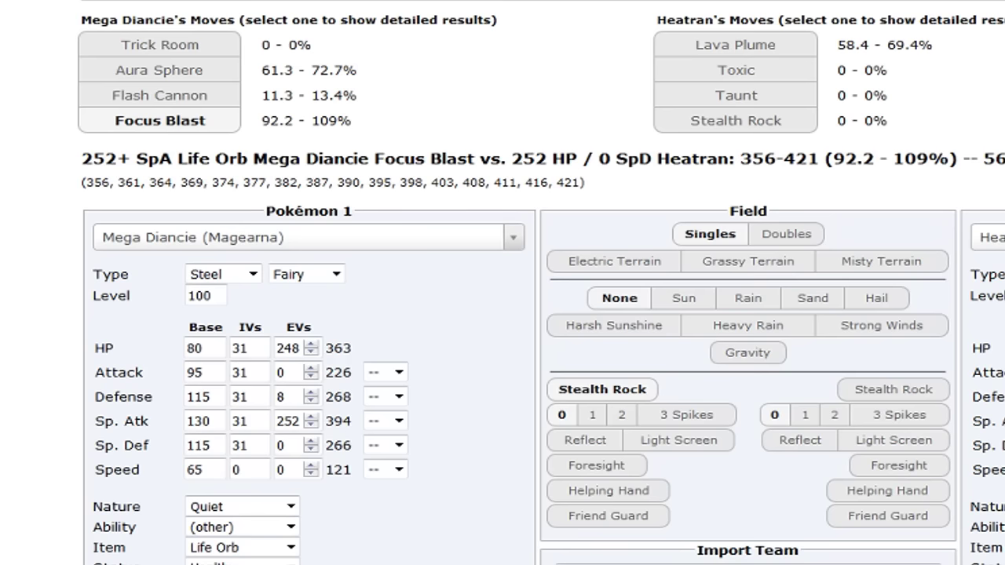
# Give Heatran 180 Special Defense EVs and a Special Defense-boosting nature, and select Aura Sphere for detailed results.
pyautogui.write('18')
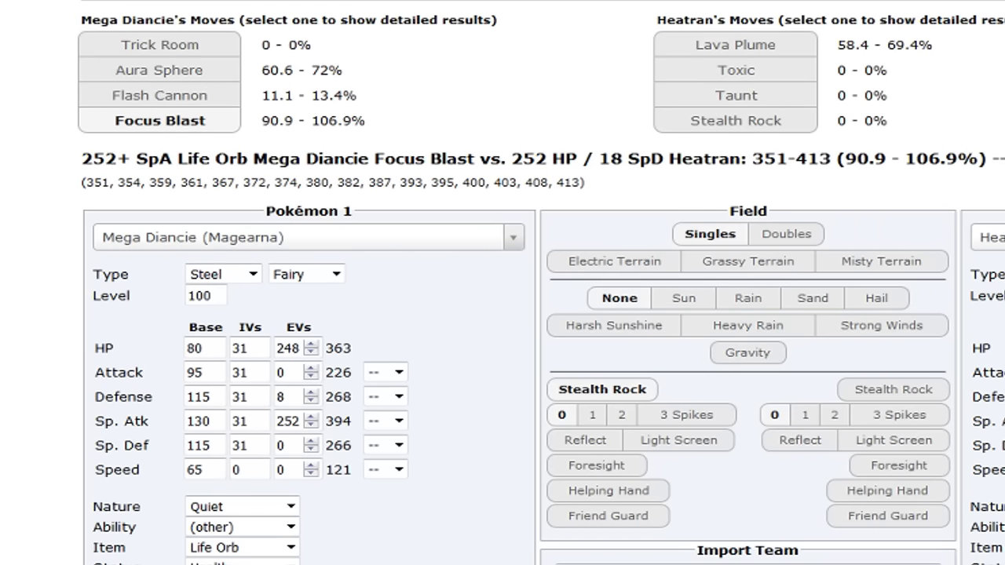
pyautogui.write('0')
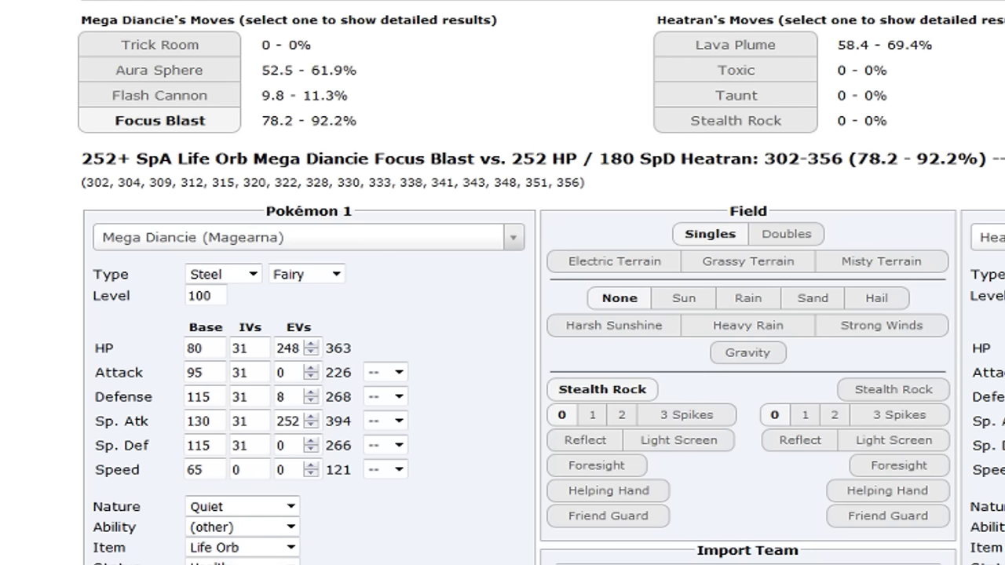
pyautogui.press('Down')
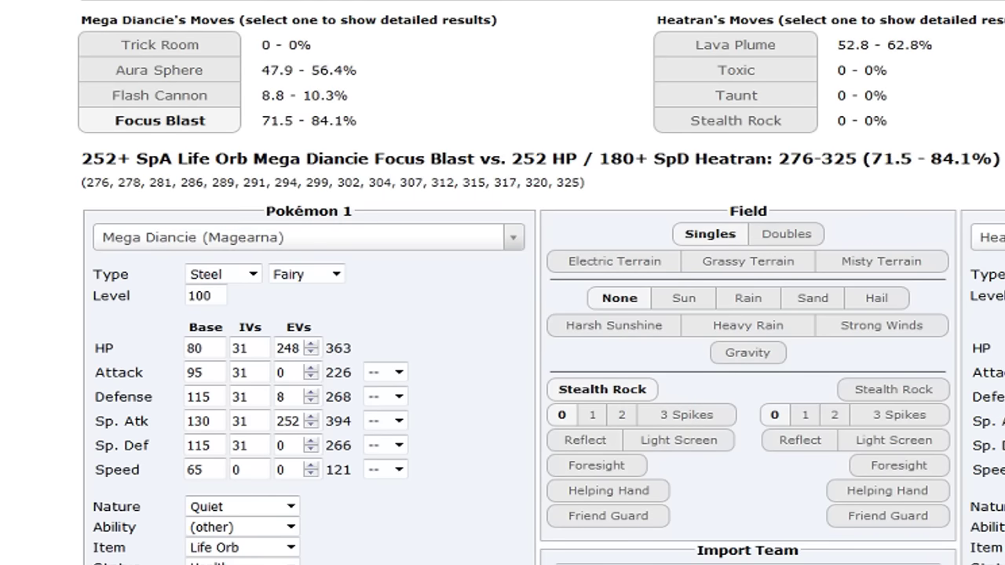
pyautogui.click(239, 72)
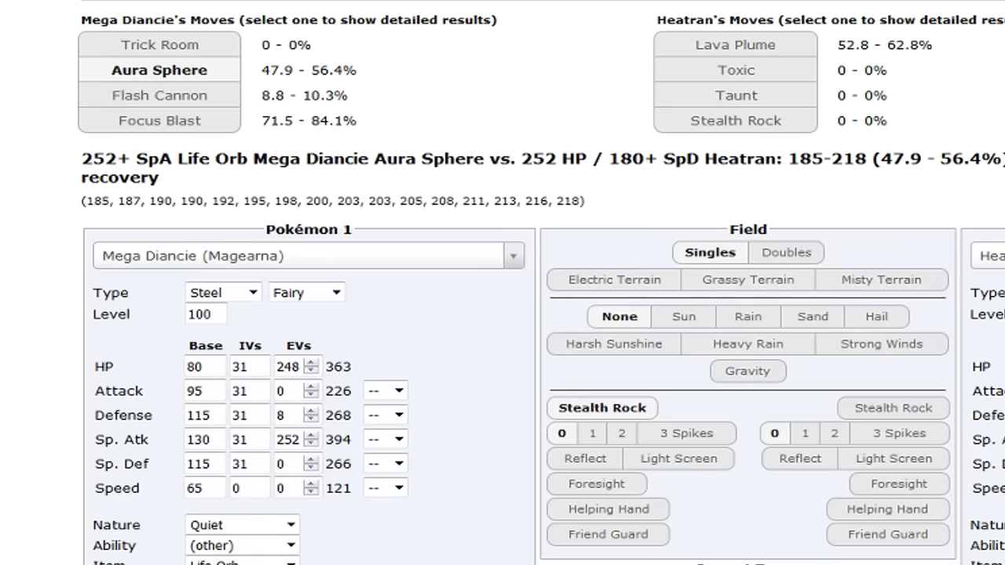
# Replace Heatran with a Latios set as the opposing Pokémon.
pyautogui.click(989, 256)
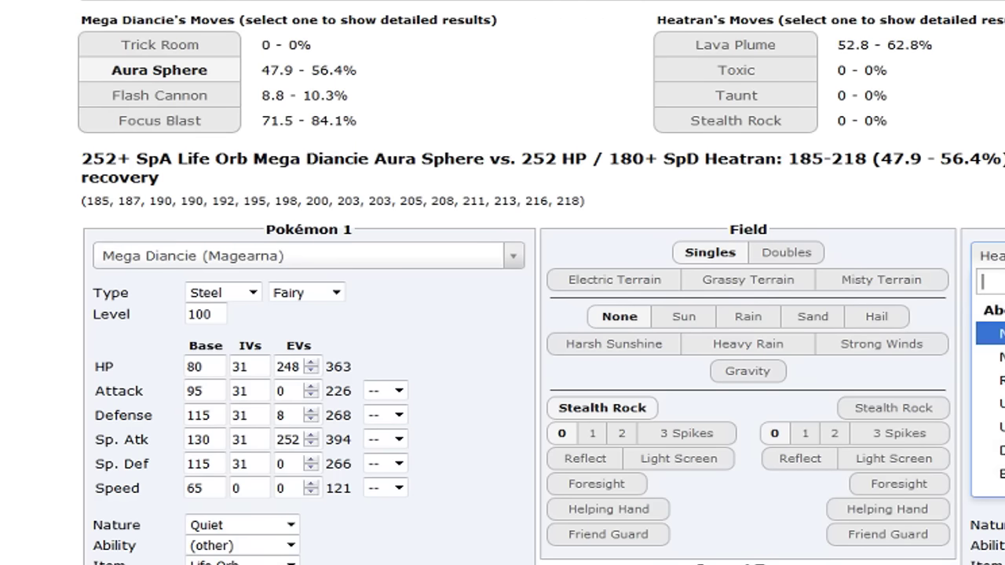
pyautogui.write('l')
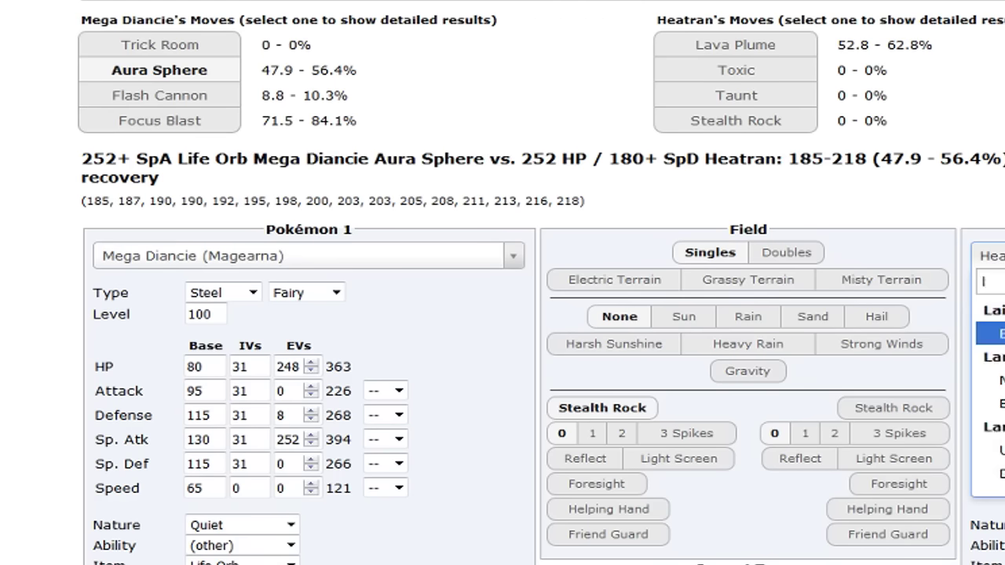
pyautogui.write('atia')
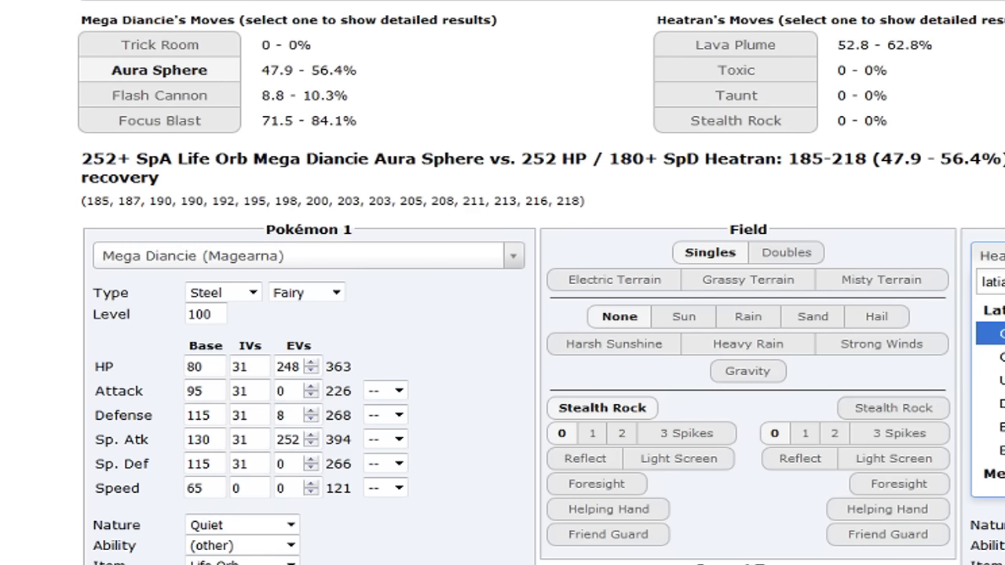
pyautogui.press('BackSpace')
pyautogui.press('BackSpace')
pyautogui.write('o')
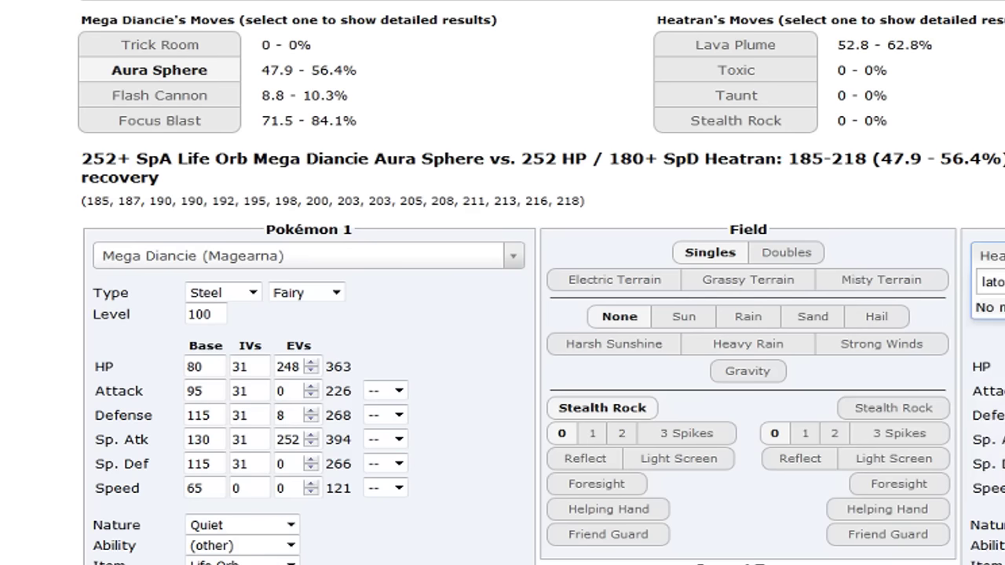
pyautogui.press('BackSpace')
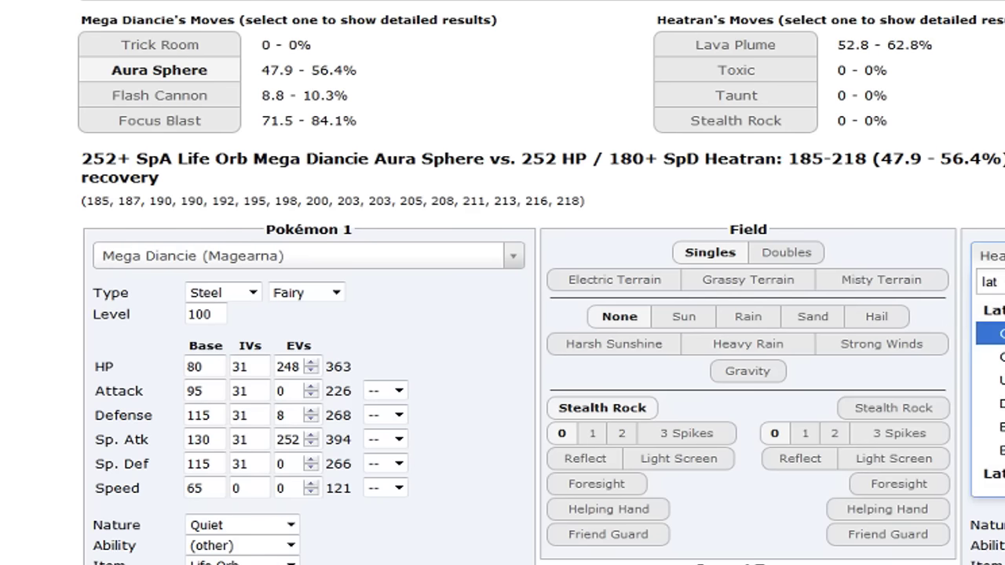
pyautogui.write('io')
pyautogui.press('Return')
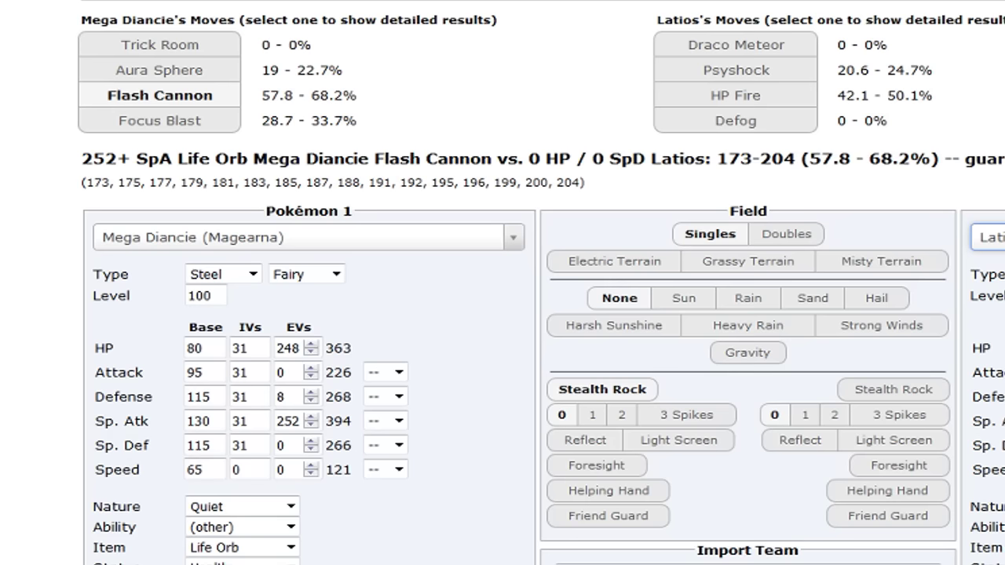
# Replace Mega Diancie's first move, Trick Room, with Ice Beam.
pyautogui.write('ic')
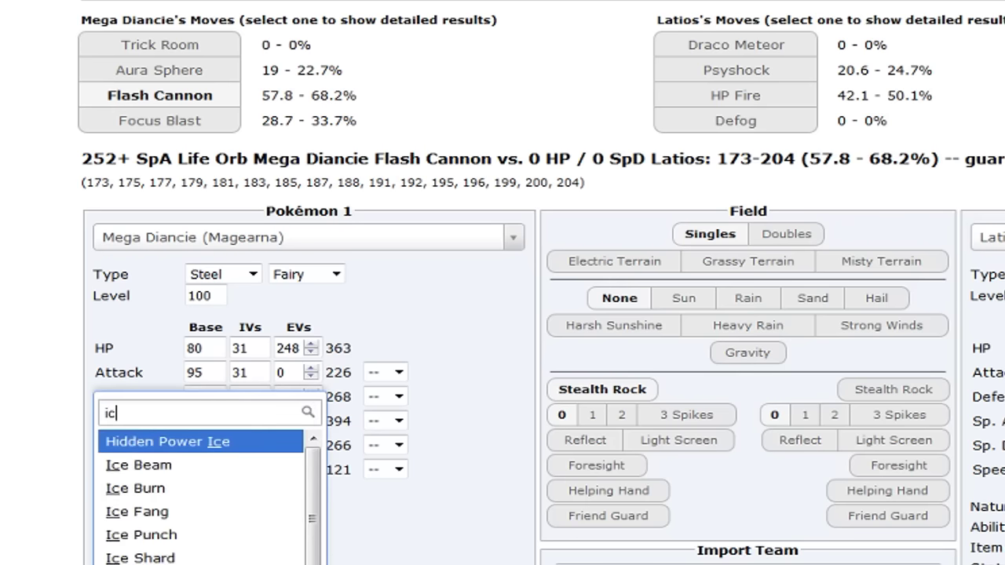
pyautogui.write('e')
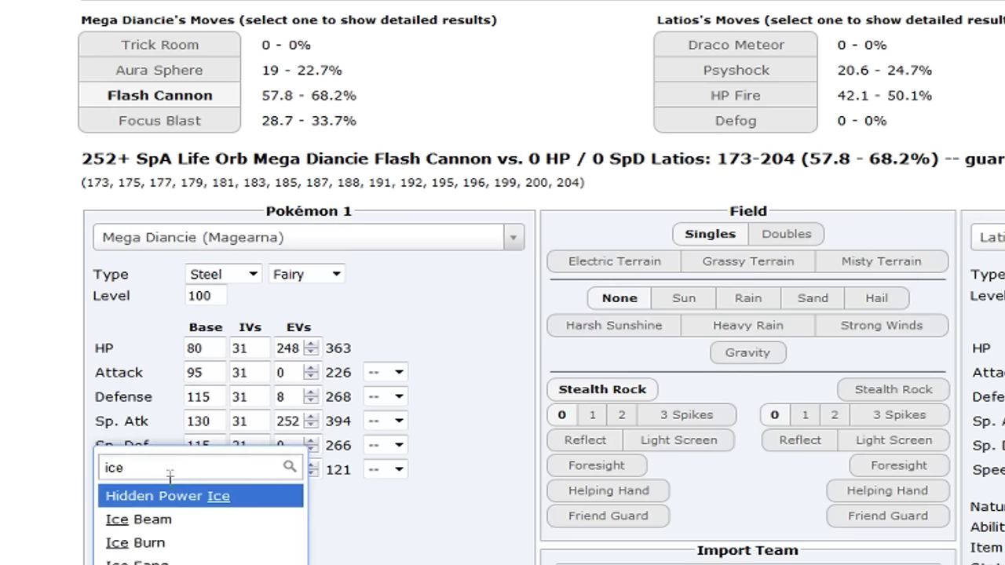
pyautogui.click(164, 522)
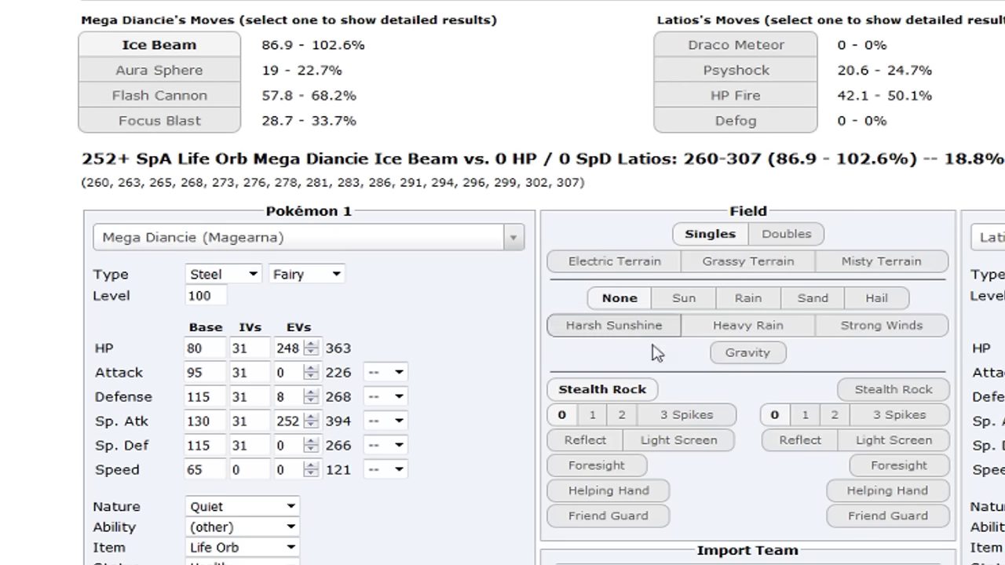
# Enable Stealth Rock on Latios's side and examine the knockout chance in the Ice Beam result.
pyautogui.click(866, 394)
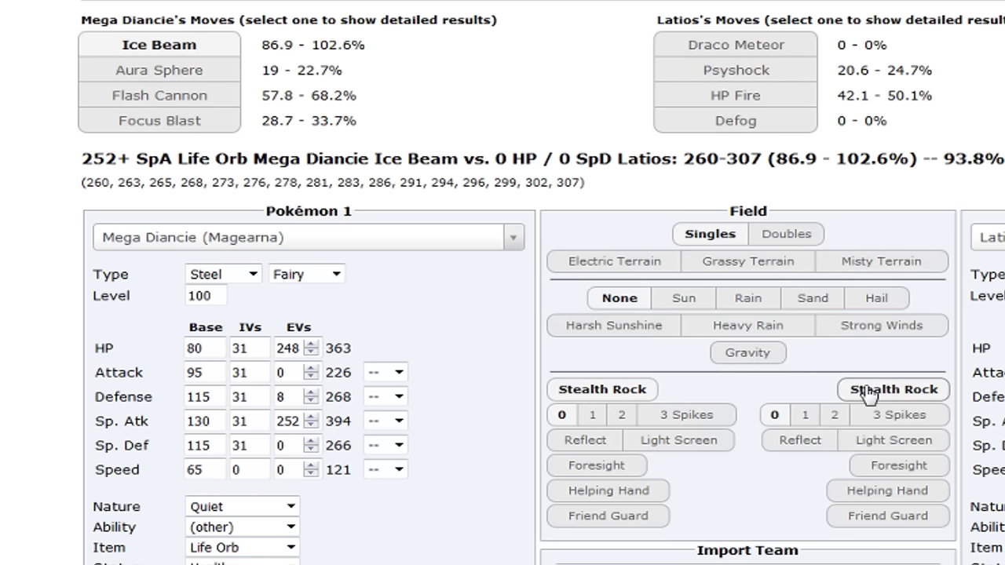
pyautogui.moveTo(952, 161); pyautogui.dragTo(986, 161)
pyautogui.click(983, 177)
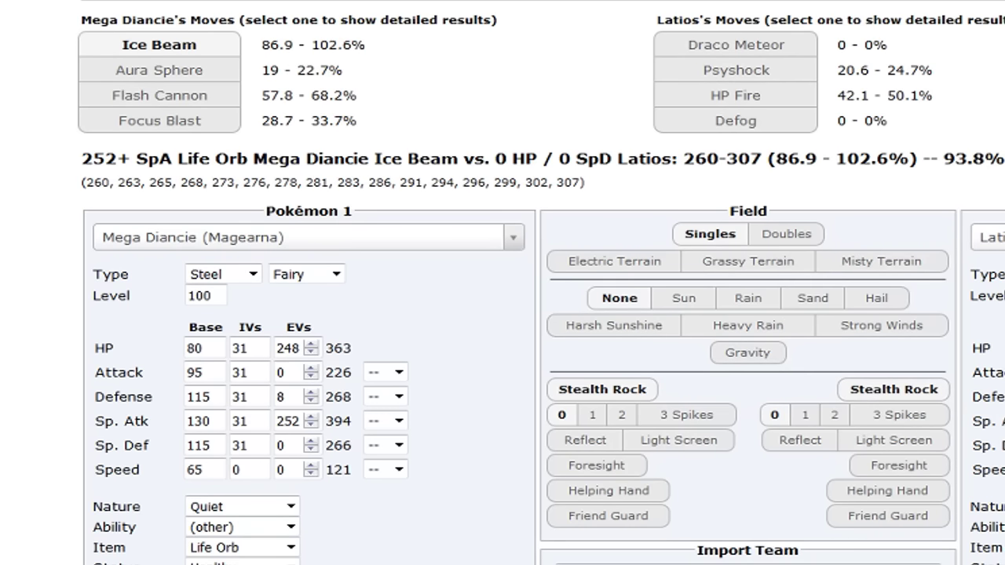
# Replace Latios with a Keldeo set as the opposing Pokémon.
pyautogui.click(991, 237)
pyautogui.write('keld')
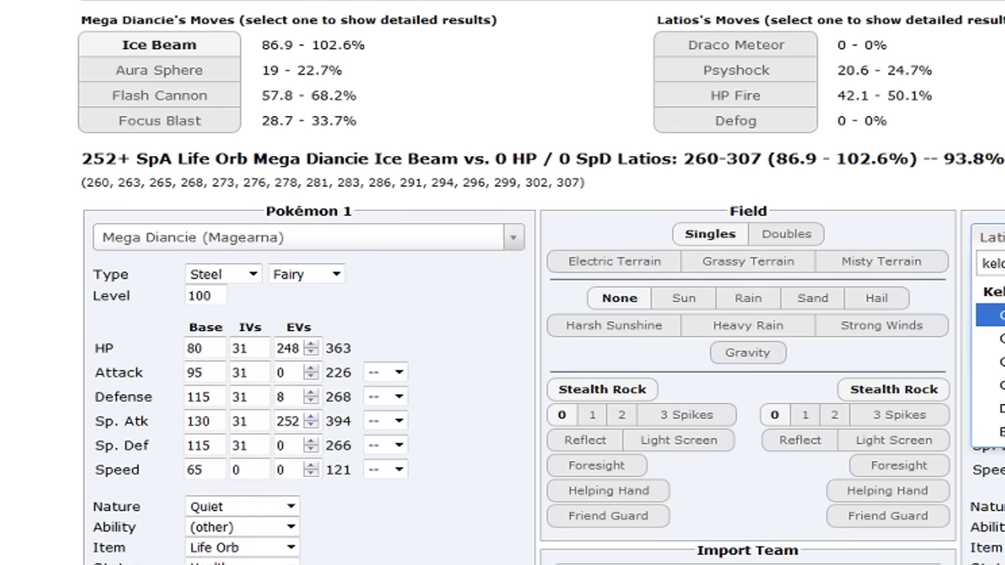
pyautogui.press('Return')
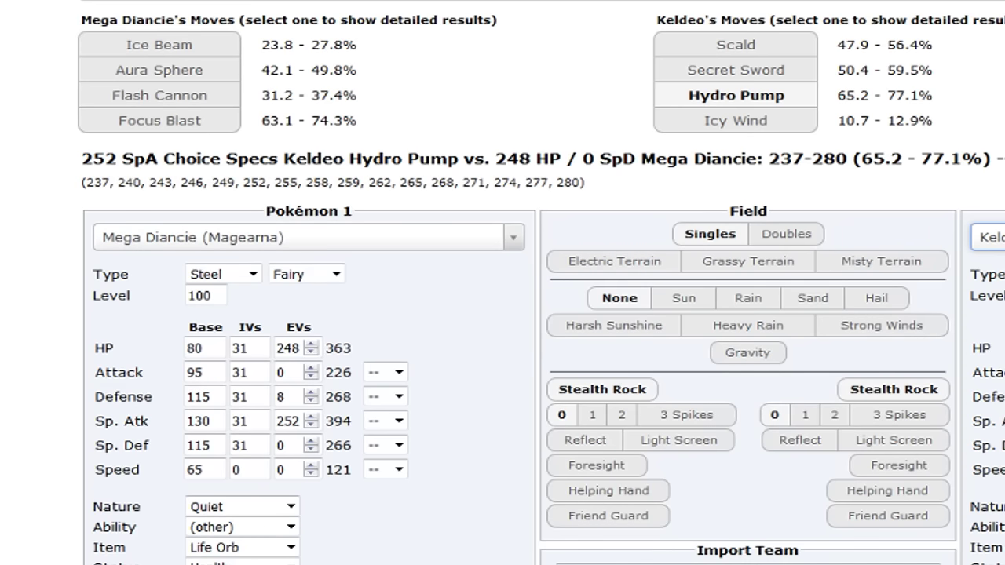
# Replace Mega Diancie's first move, Ice Beam, with Thunderbolt.
pyautogui.write('th')
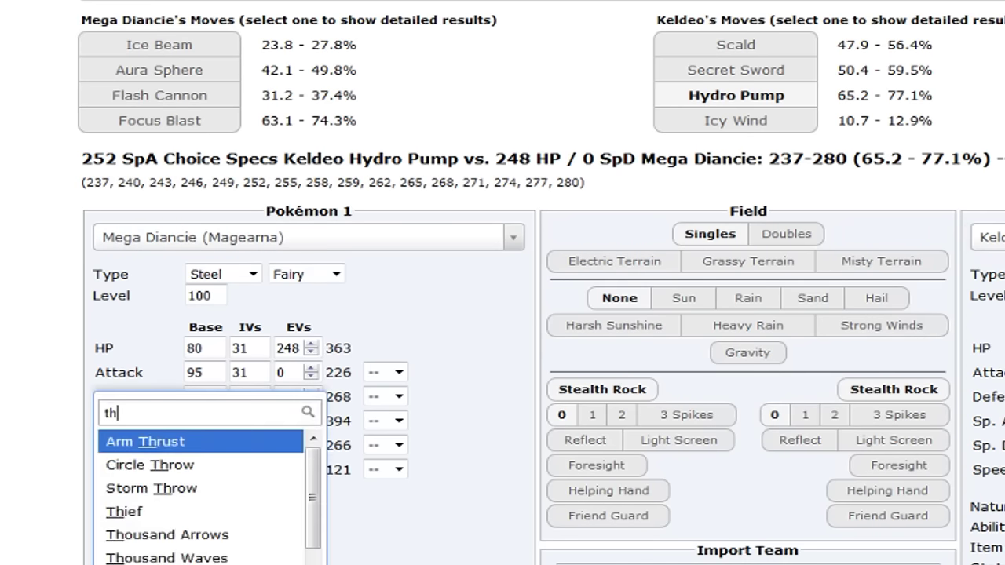
pyautogui.write('under')
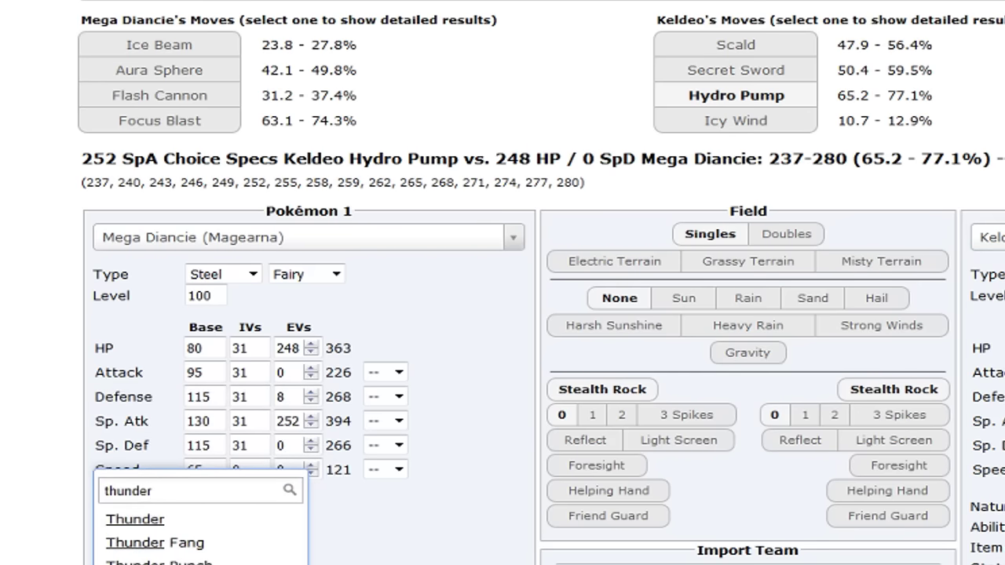
pyautogui.write('b')
pyautogui.press('Return')
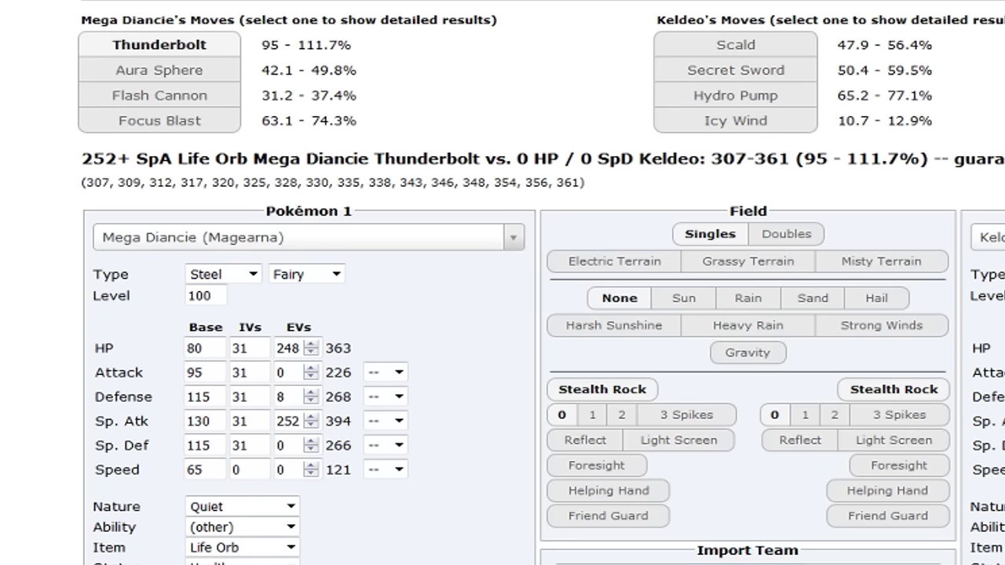
# Replace Keldeo with the Assault Vest Tornadus-T set as the opposing Pokémon.
pyautogui.click(987, 237)
pyautogui.write('t')
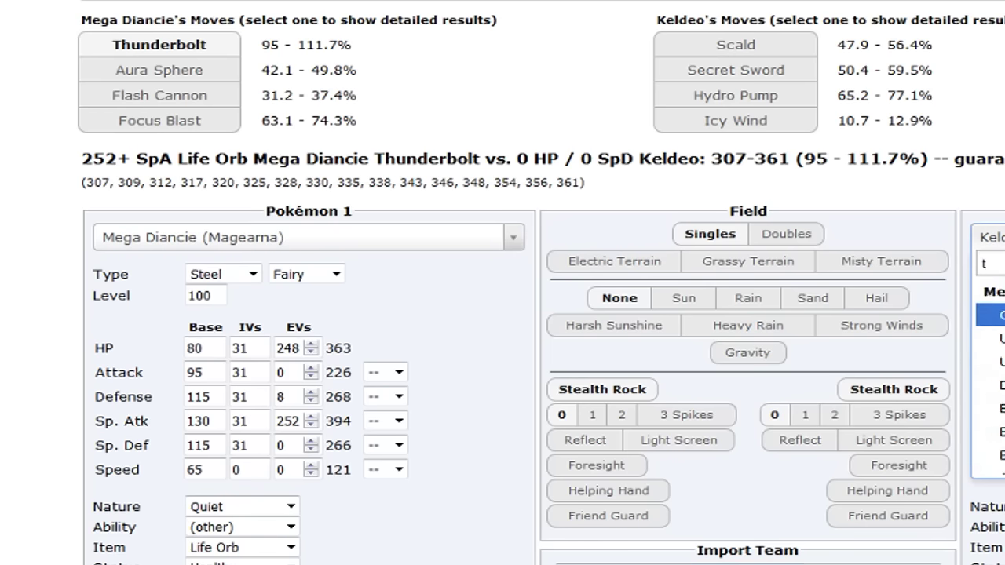
pyautogui.write('ora')
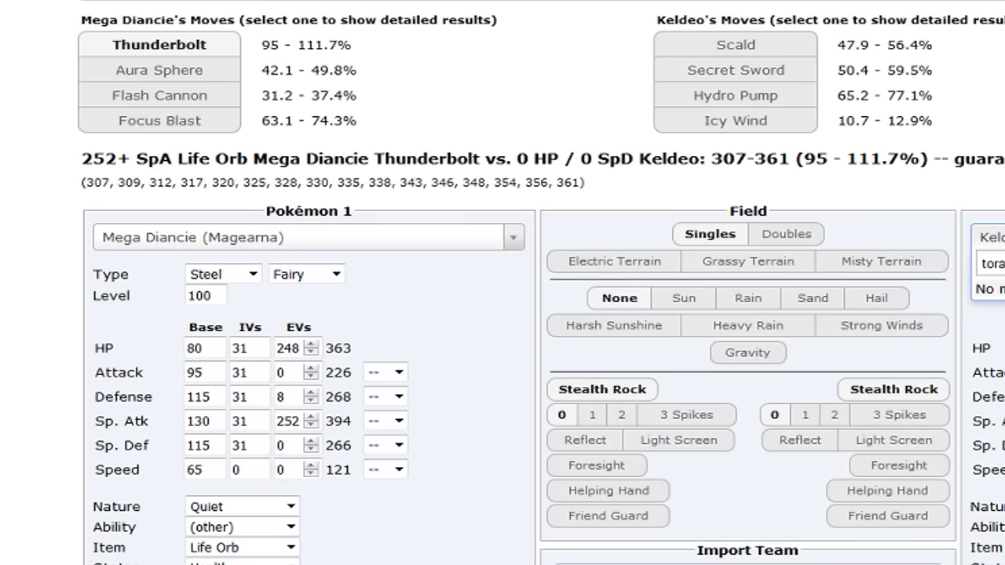
pyautogui.press('BackSpace')
pyautogui.write('m')
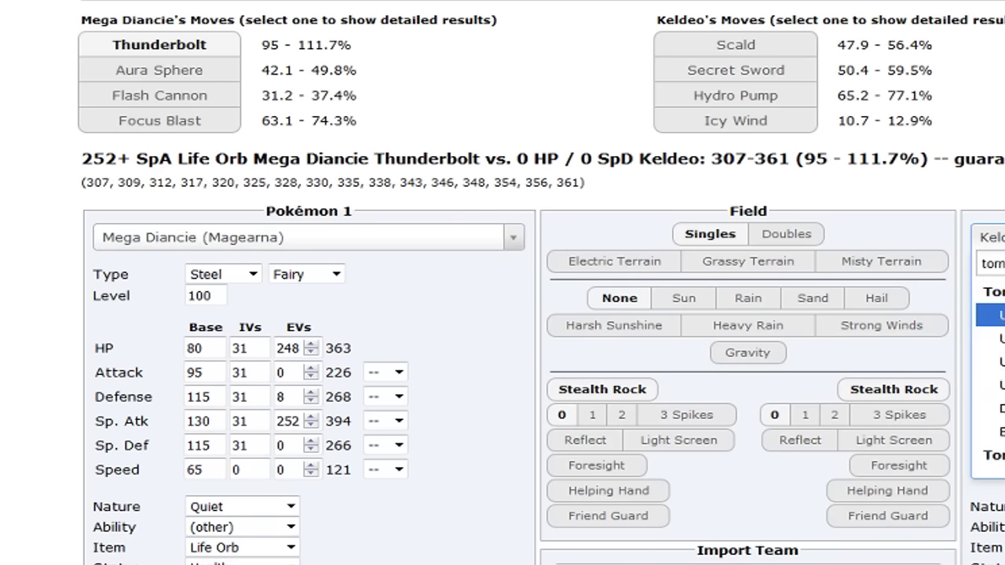
pyautogui.scroll(-3, 989, 385)
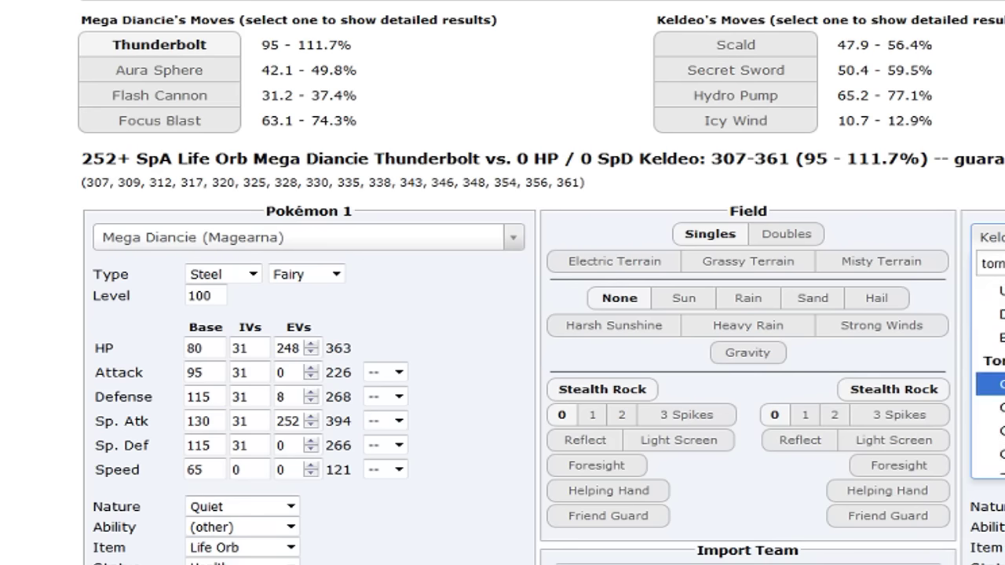
pyautogui.press('Return')
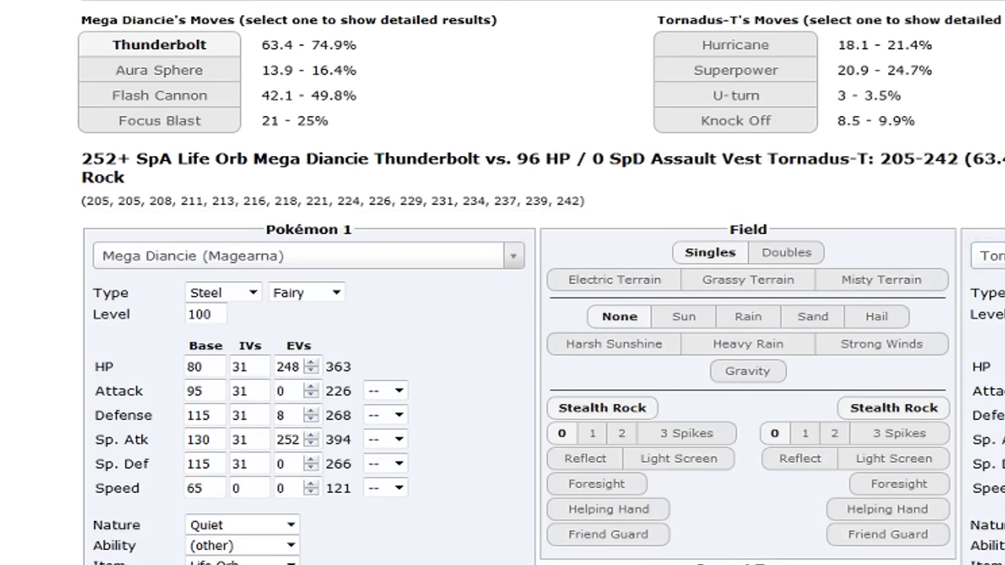
# Set Tornadus-T's HP EVs to 248.
pyautogui.write('2')
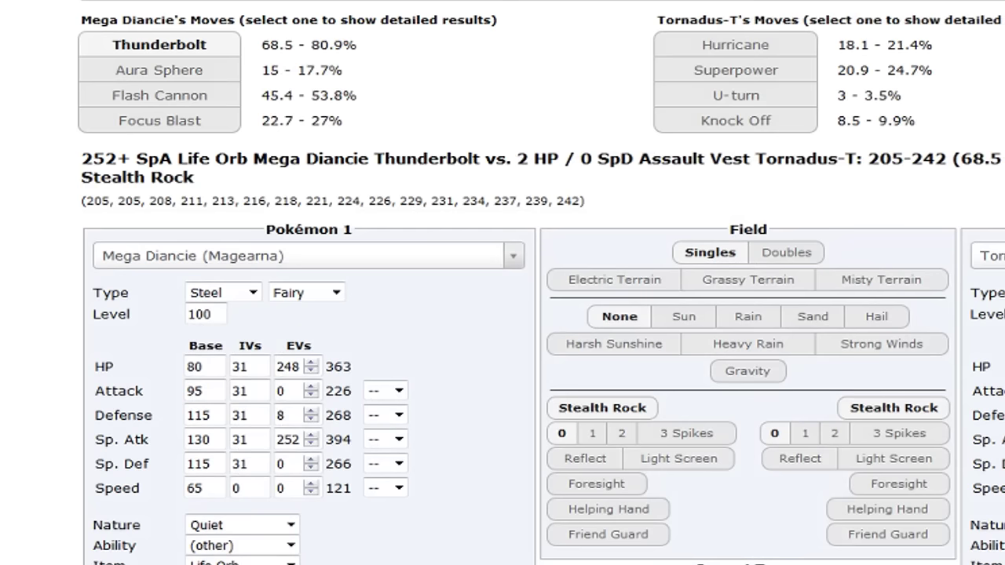
pyautogui.write('4')
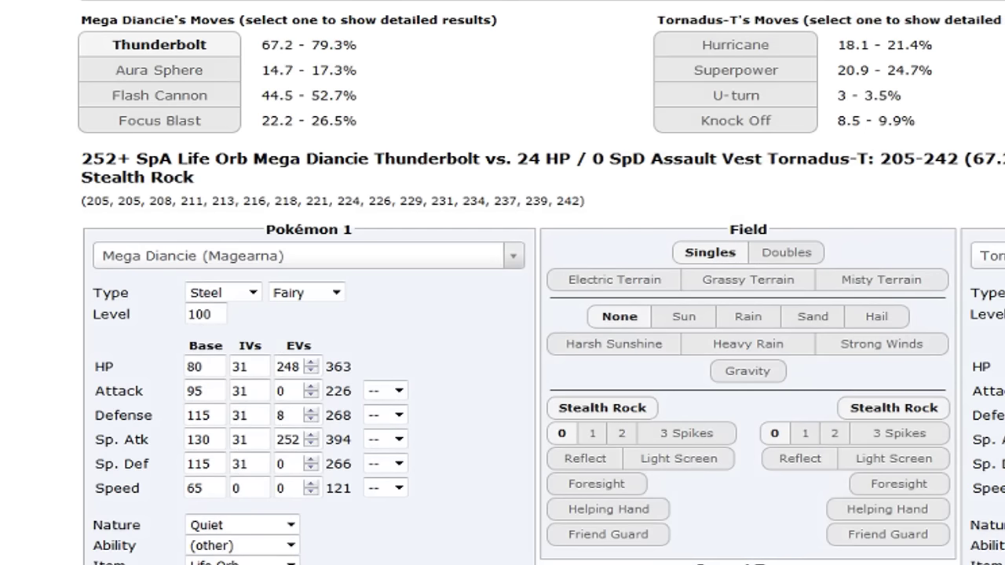
pyautogui.write('8')
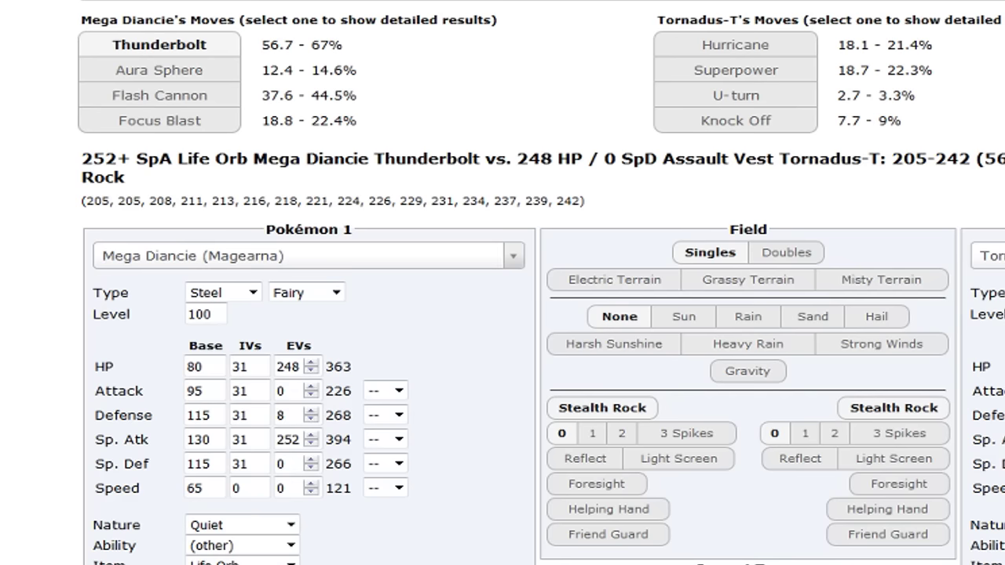
pyautogui.scroll(-1, 503, 314)
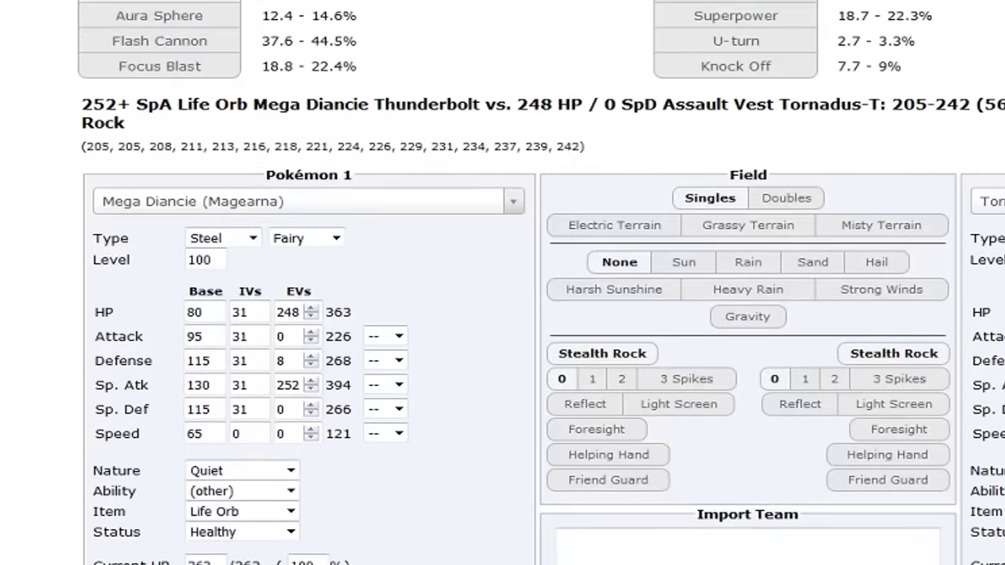
# Replace Tornadus-T's Knock Off with Heat Wave and show the detailed damage result for its Hurricane.
pyautogui.write('hea')
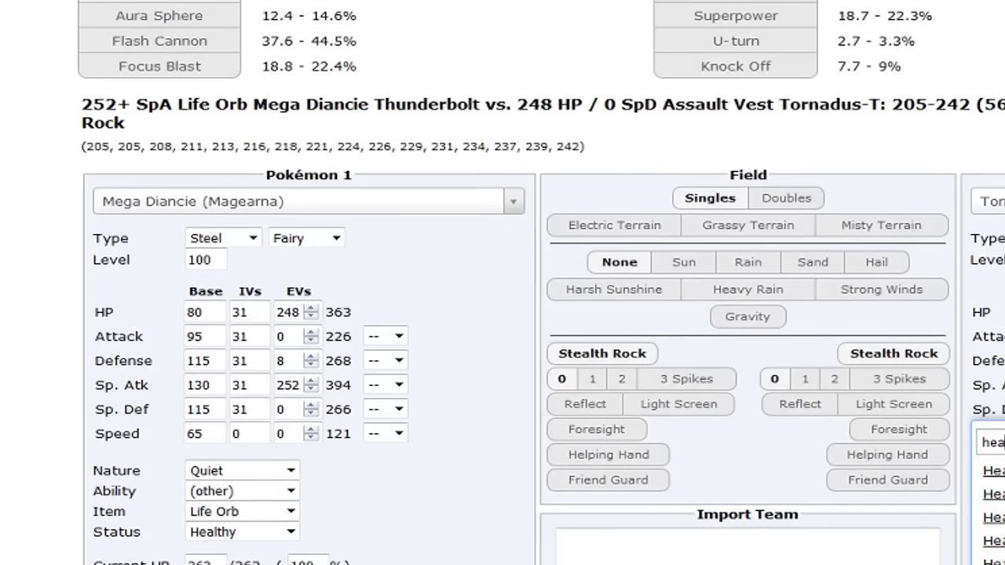
pyautogui.press('Return')
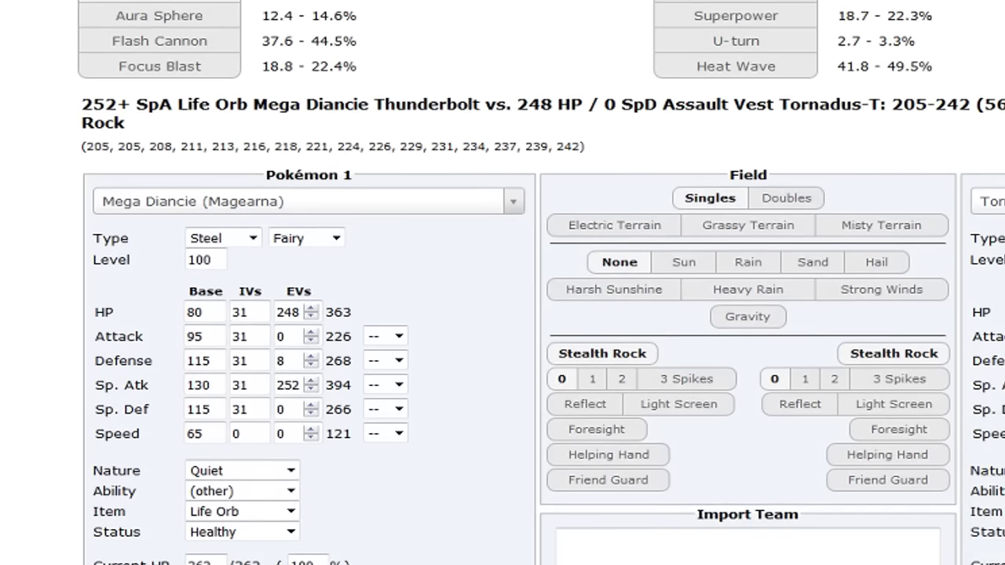
pyautogui.scroll(1, 503, 314)
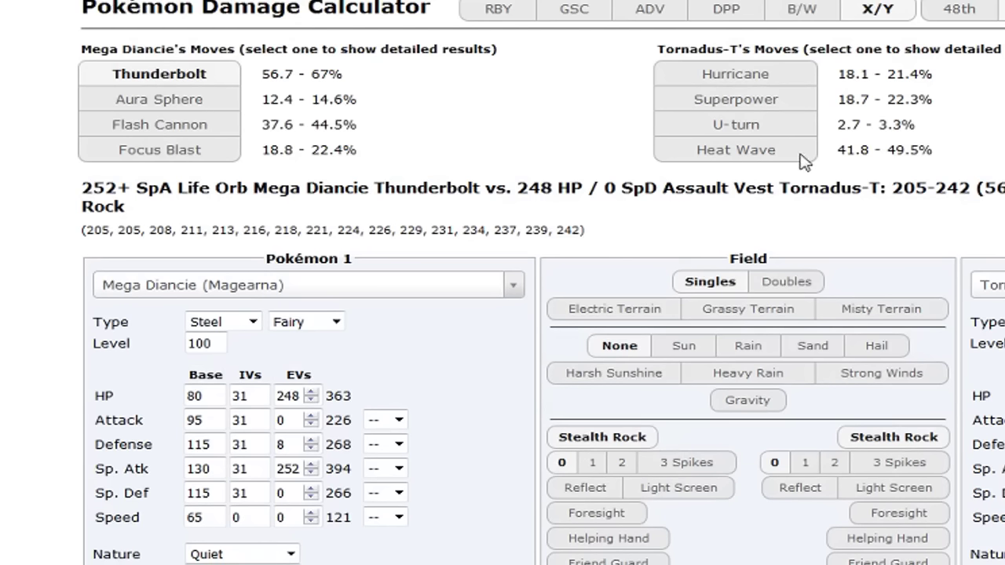
pyautogui.scroll(1, 403, 464)
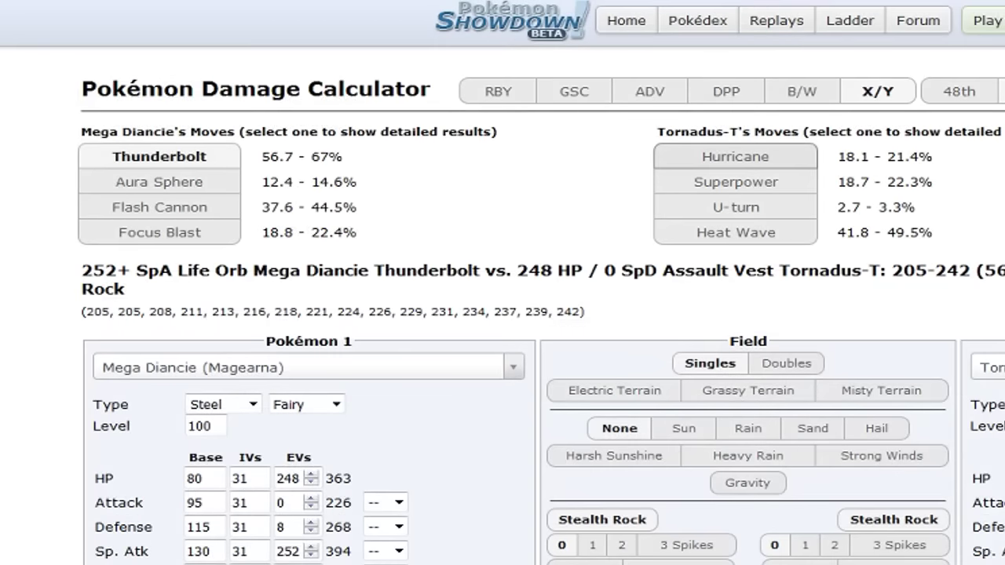
pyautogui.click(736, 157)
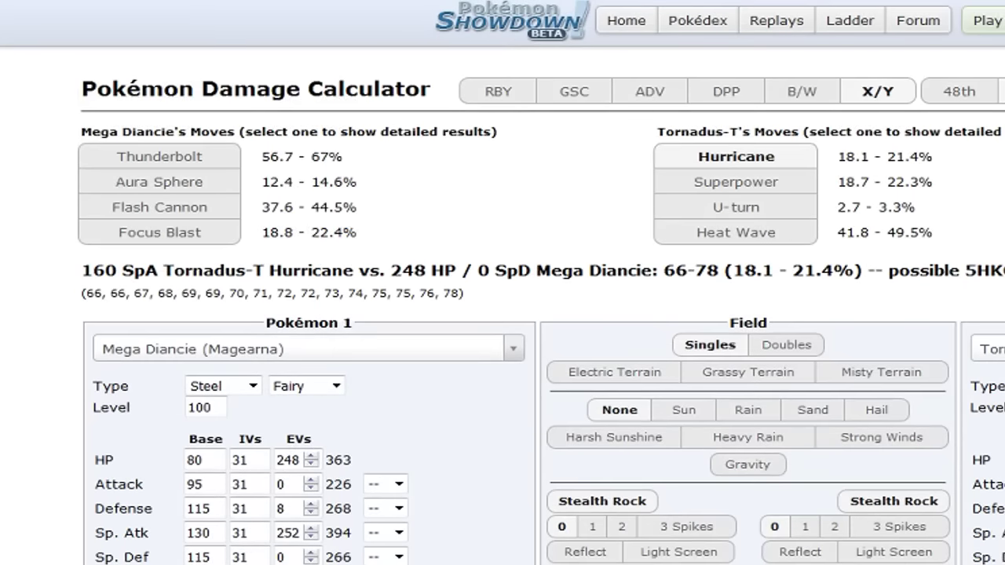
# Replace Tornadus-T with a Mega Lopunny set as the opposing Pokémon.
pyautogui.scroll(-2, 502, 314)
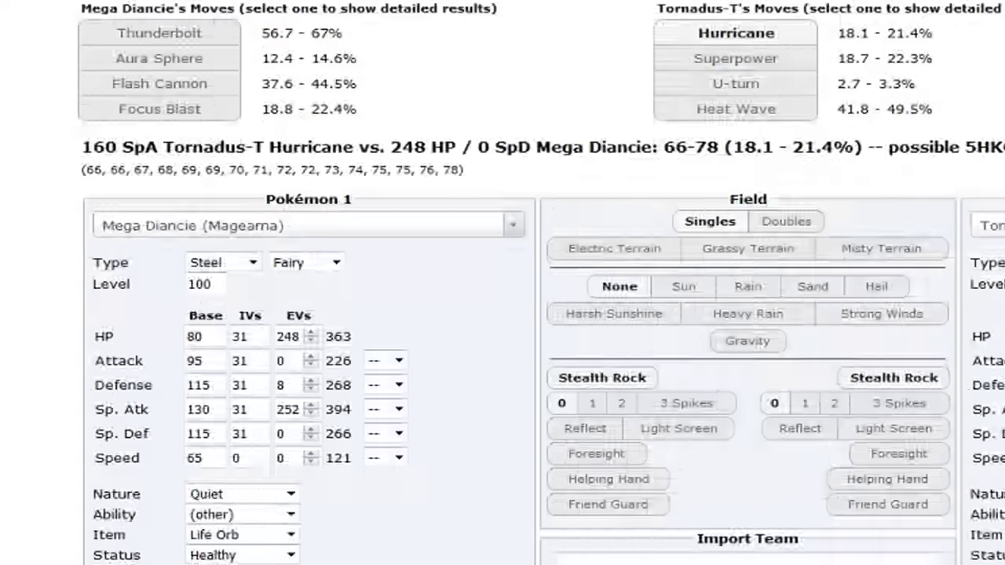
pyautogui.click(987, 225)
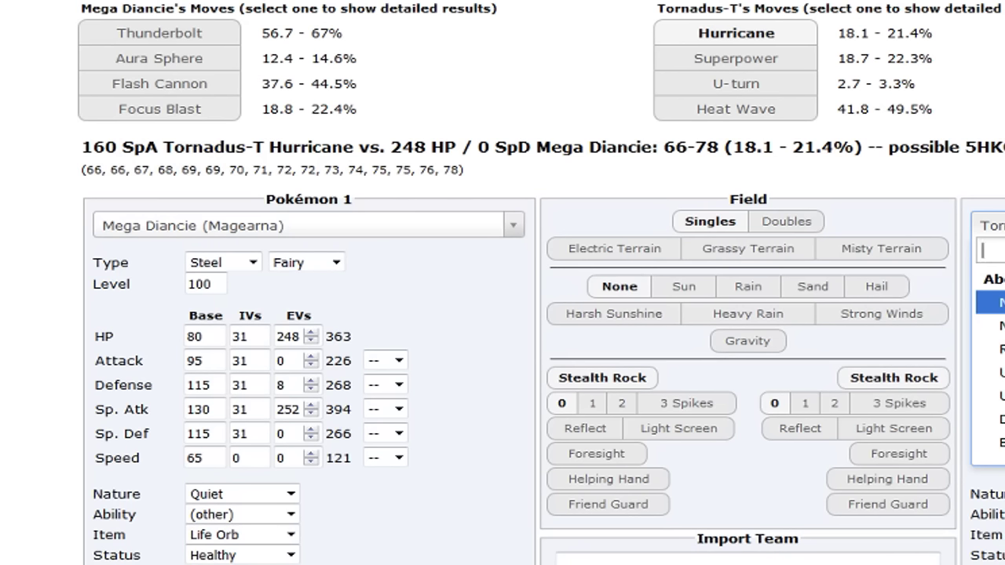
pyautogui.write('meg')
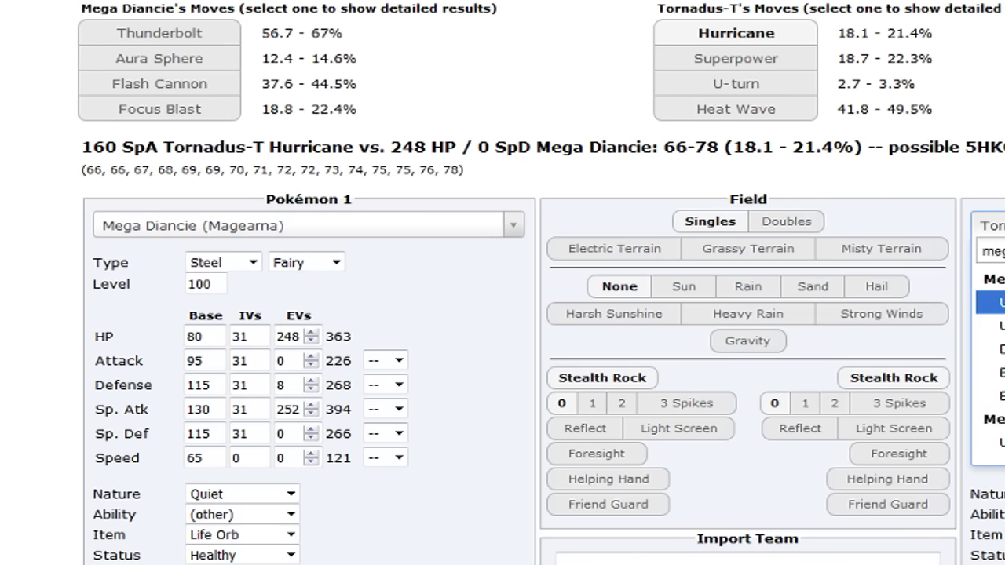
pyautogui.write('a')
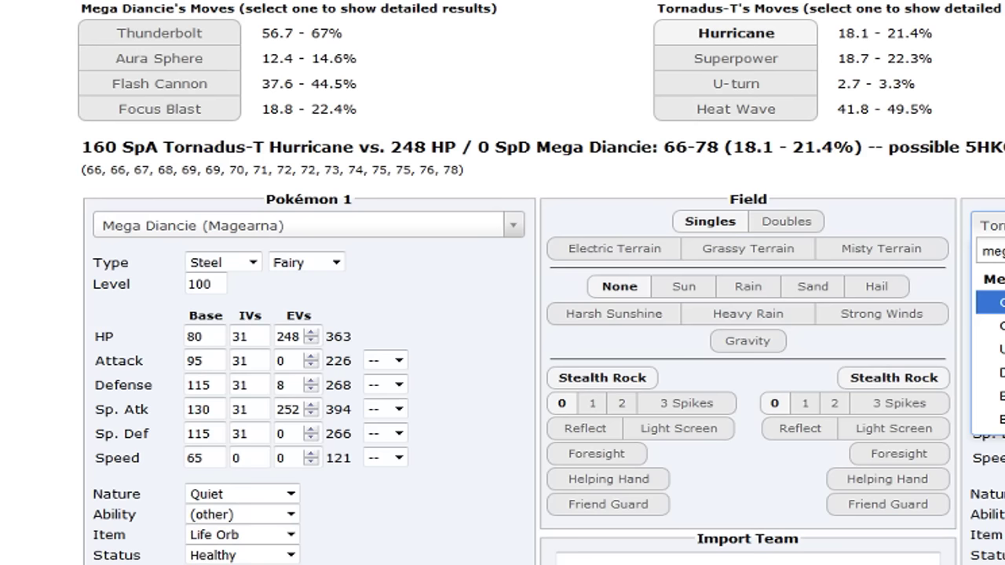
pyautogui.press('Return')
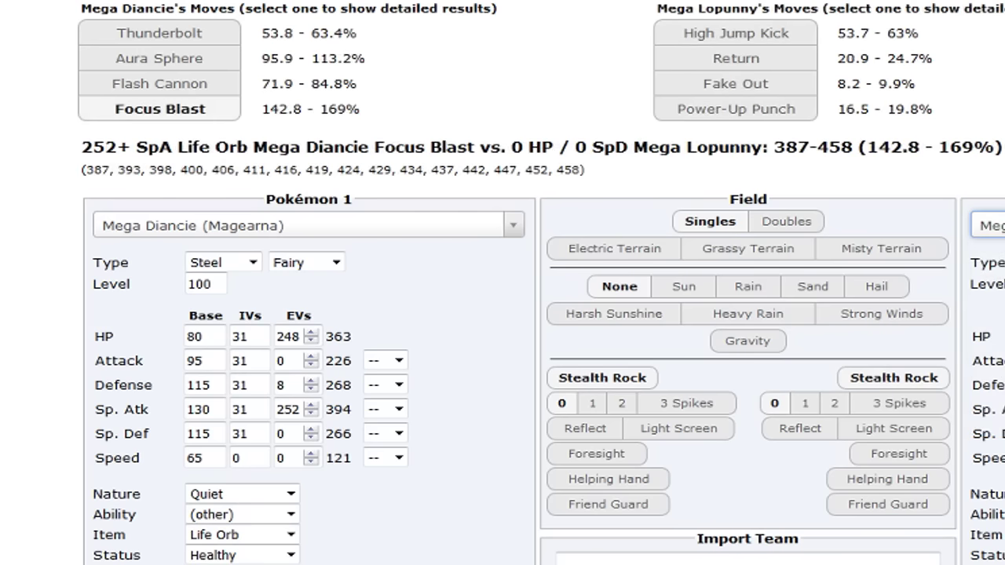
# Compare the detailed damage results of Mega Diancie's Aura Sphere, Flash Cannon and Focus Blast against Mega Lopunny.
pyautogui.scroll(1, 502, 282)
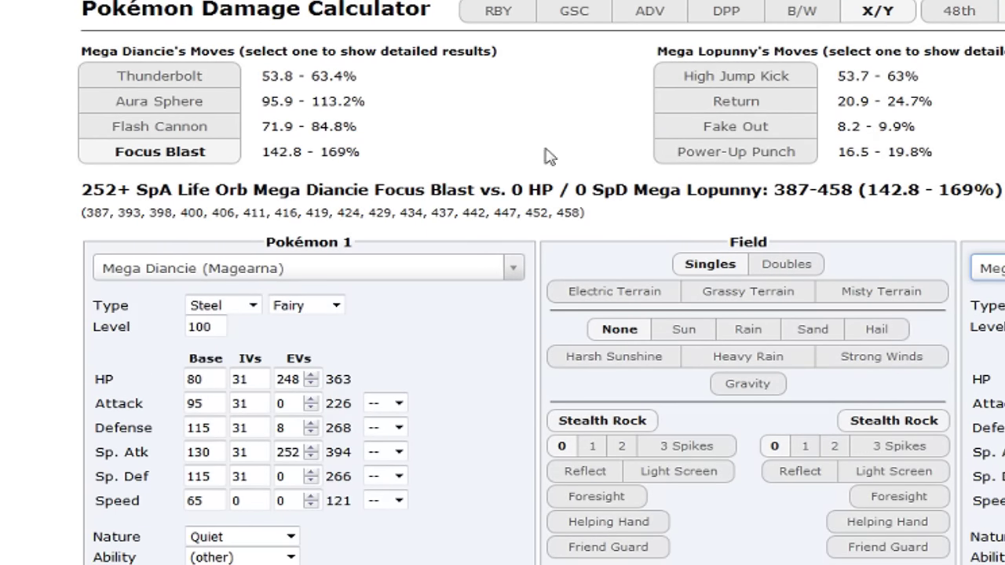
pyautogui.click(229, 105)
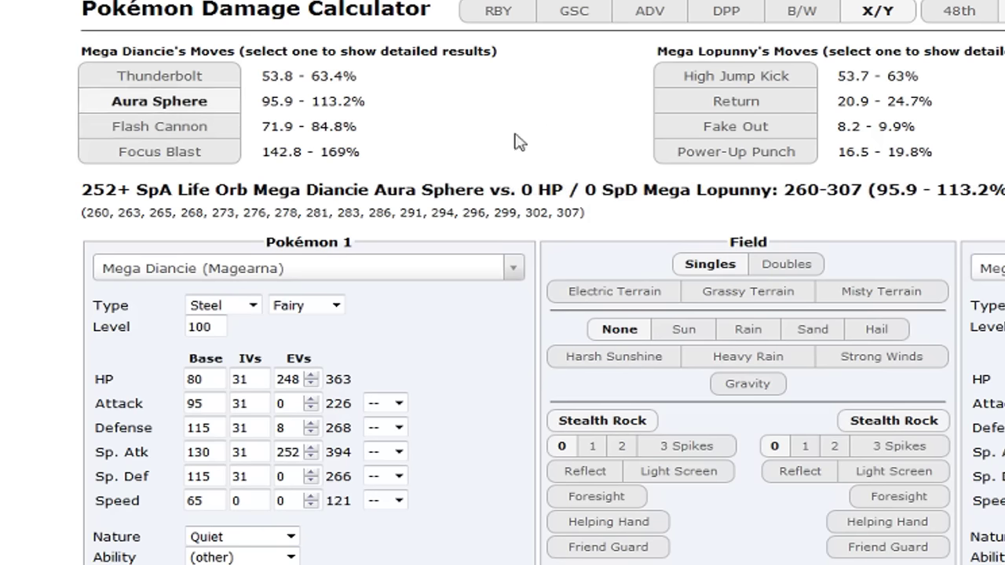
pyautogui.click(223, 142)
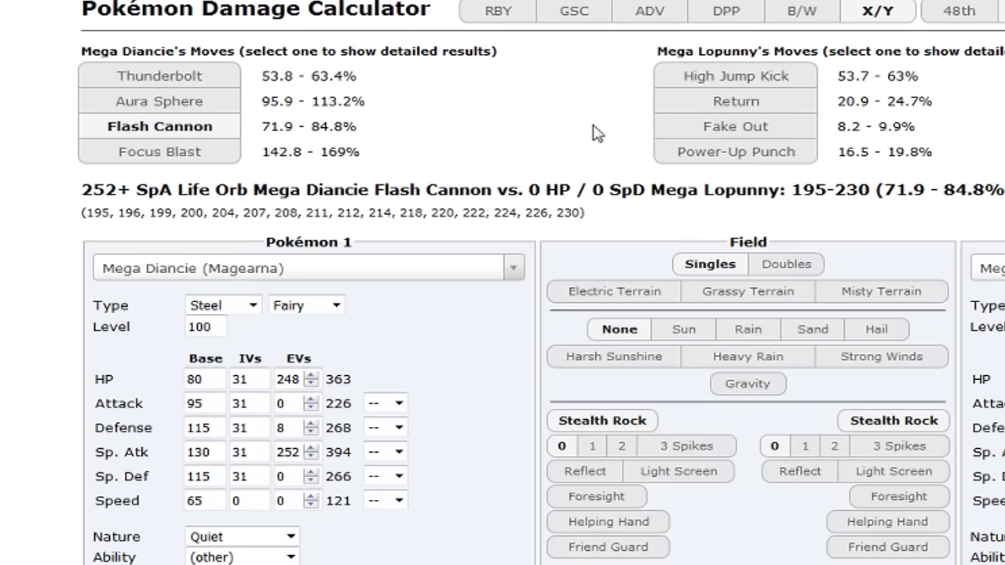
pyautogui.click(220, 154)
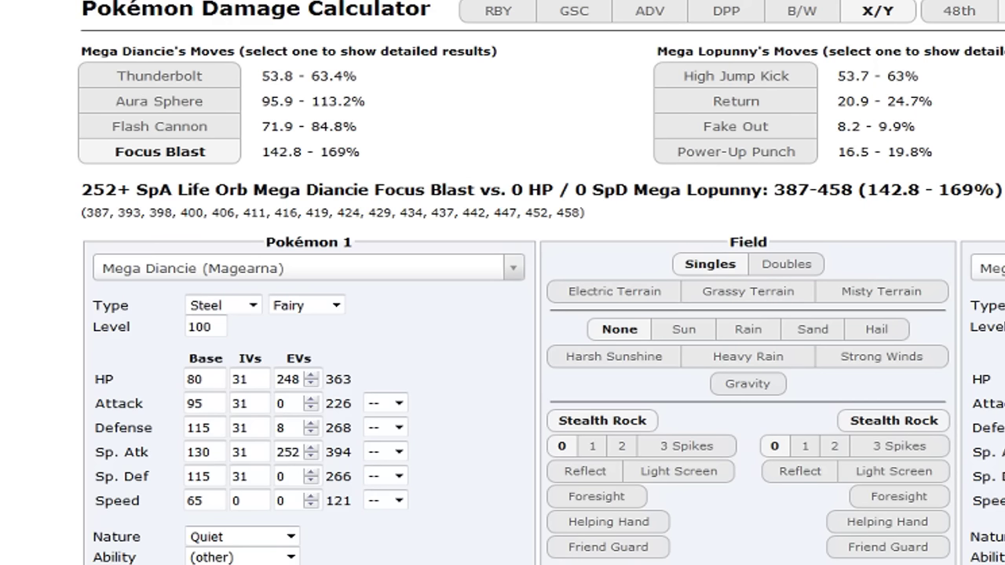
# Replace Mega Lopunny with an Amoonguss set as the opposing Pokémon.
pyautogui.click(987, 268)
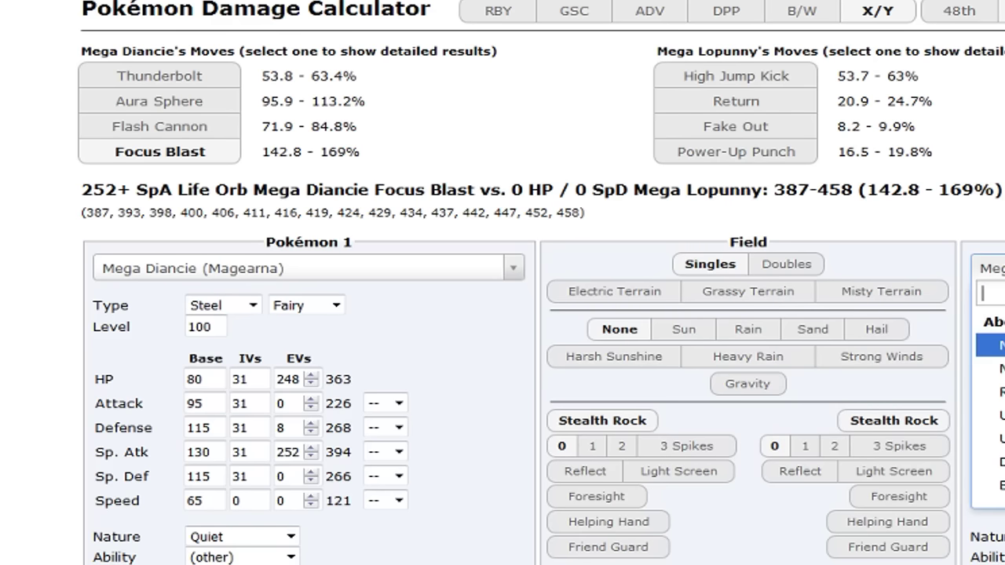
pyautogui.write('amo')
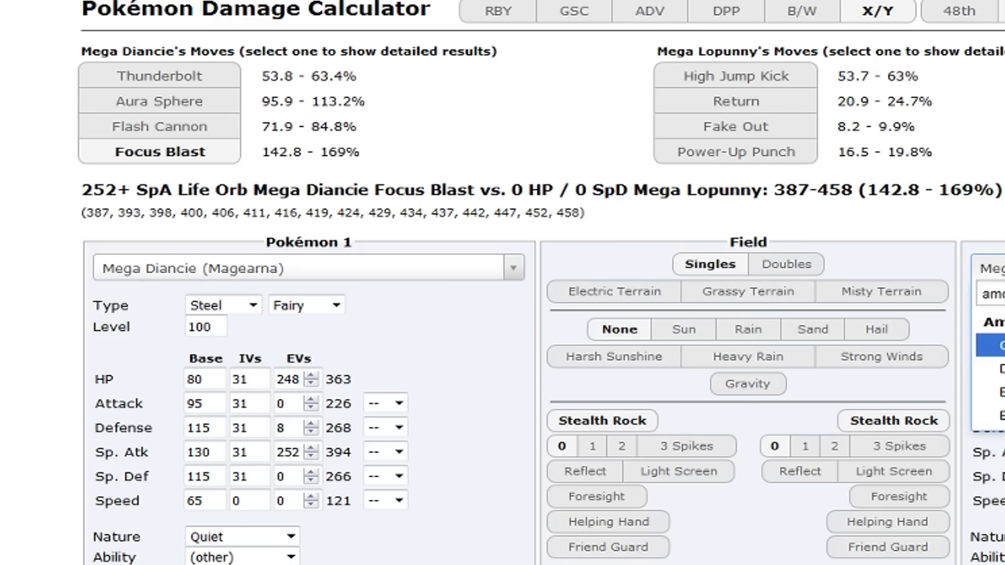
pyautogui.press('Return')
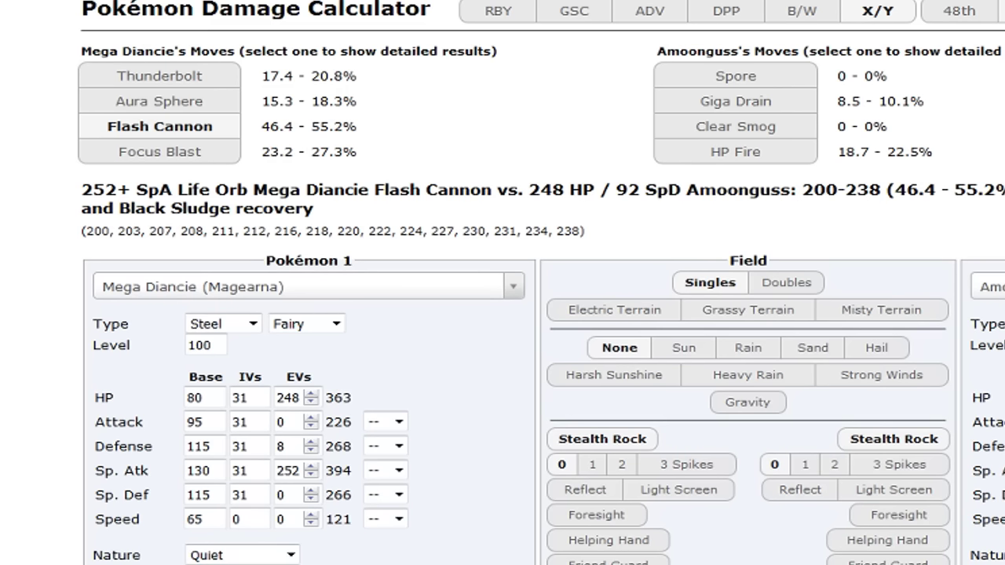
# Replace Amoonguss with a Bisharp set as the opposing Pokémon.
pyautogui.click(987, 286)
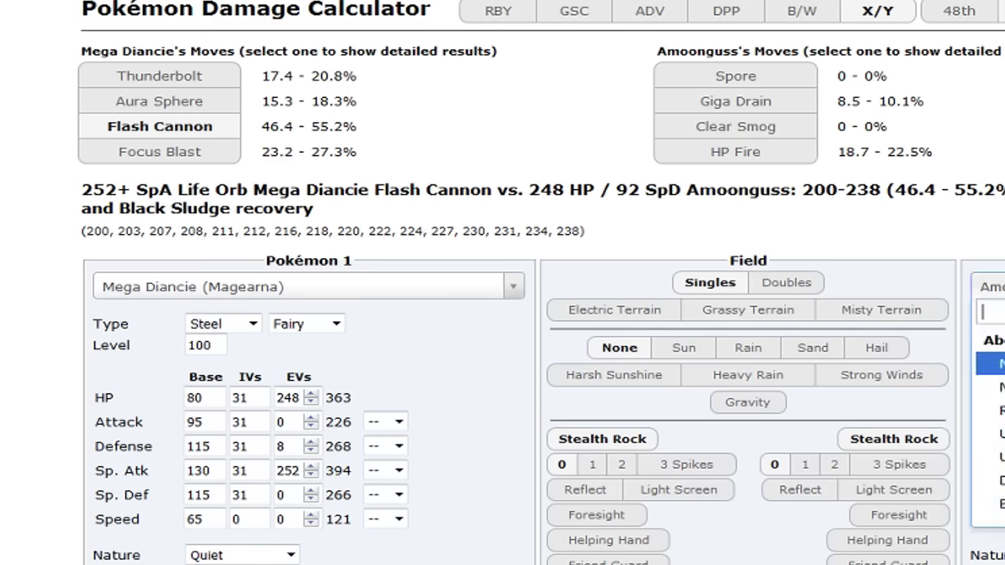
pyautogui.write('bish')
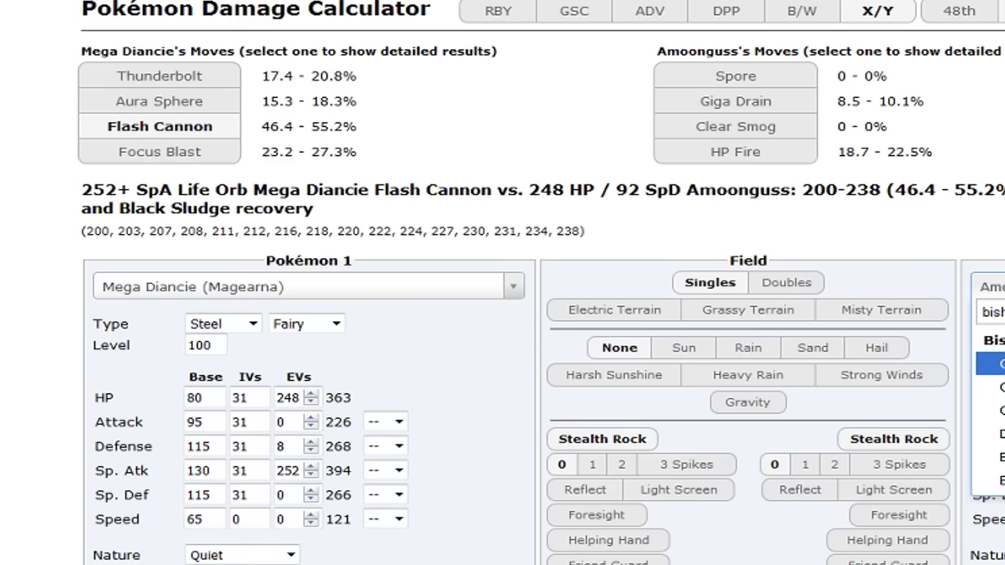
pyautogui.press('Return')
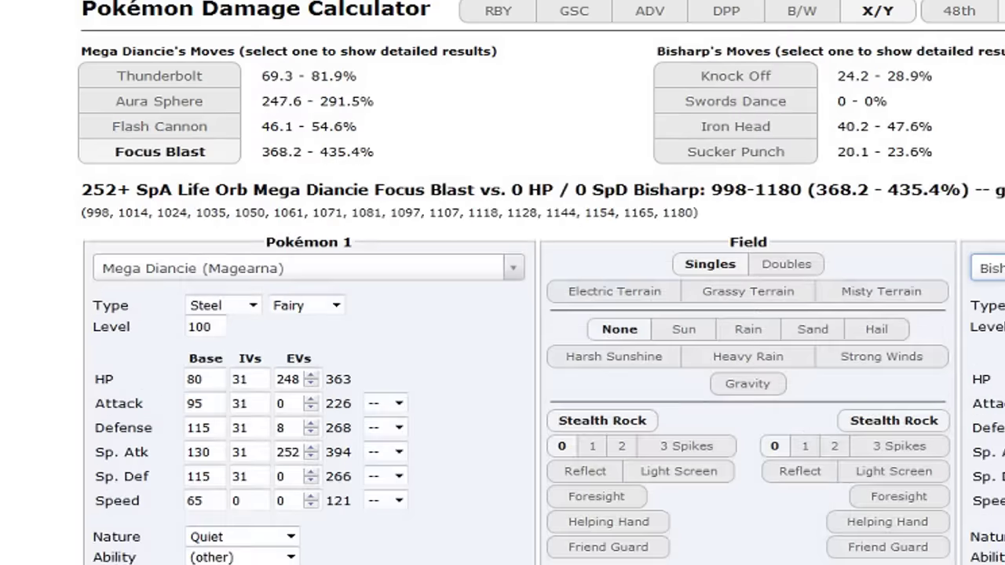
# Examine the detailed damage results of Bisharp's Iron Head and of Mega Diancie's Aura Sphere, Flash Cannon and Thunderbolt.
pyautogui.scroll(1, 502, 314)
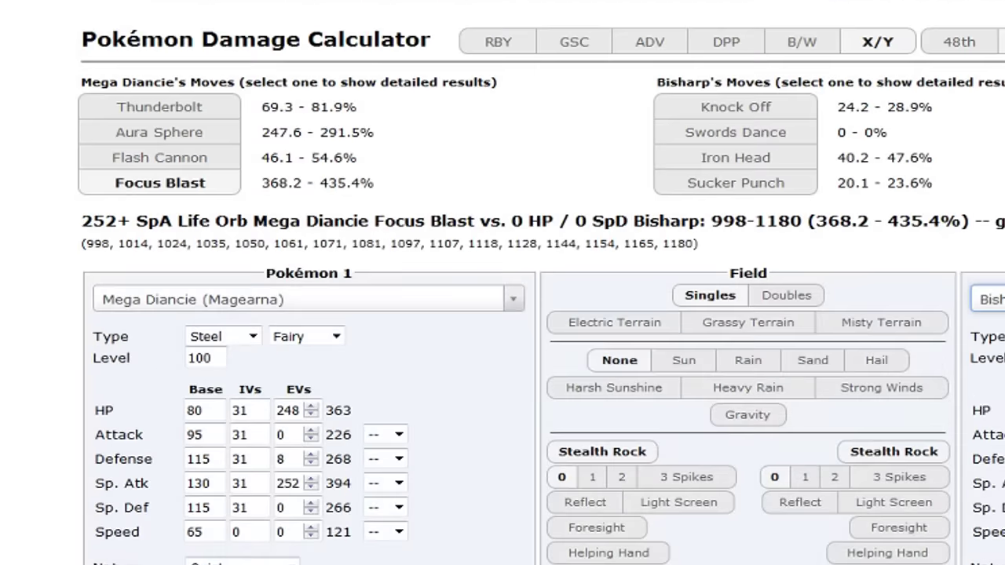
pyautogui.click(813, 164)
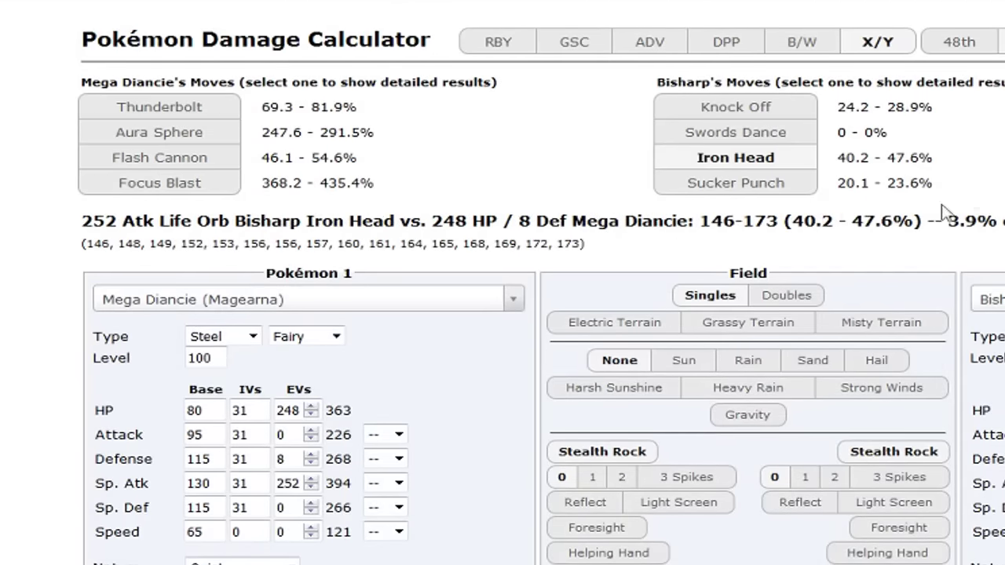
pyautogui.click(226, 135)
pyautogui.click(208, 160)
pyautogui.click(212, 116)
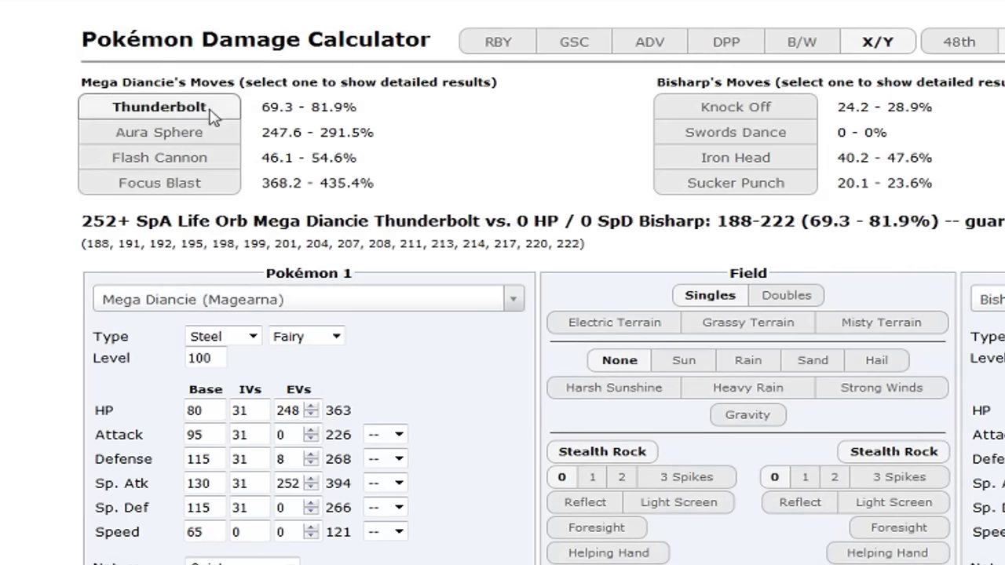
pyautogui.moveTo(299, 107); pyautogui.dragTo(413, 94)
pyautogui.click(423, 126)
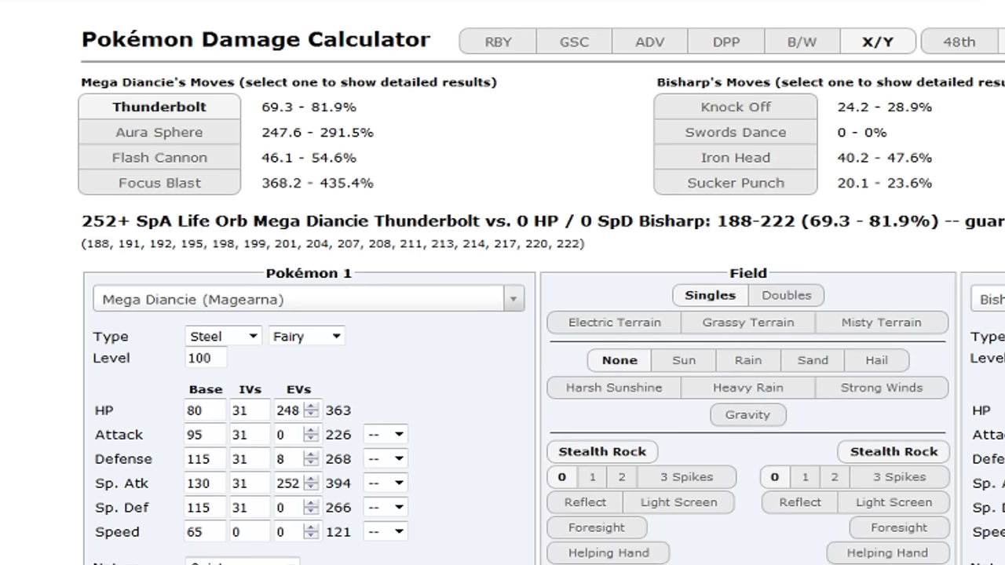
# Replace Bisharp with a Kyurem-B set as the opposing Pokémon.
pyautogui.click(988, 299)
pyautogui.write('kyu')
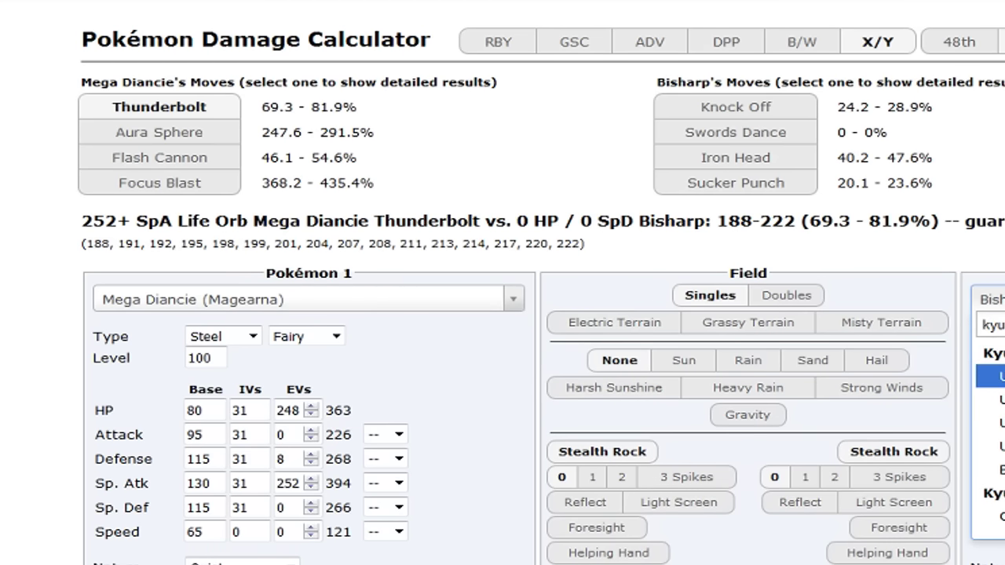
pyautogui.press('Return')
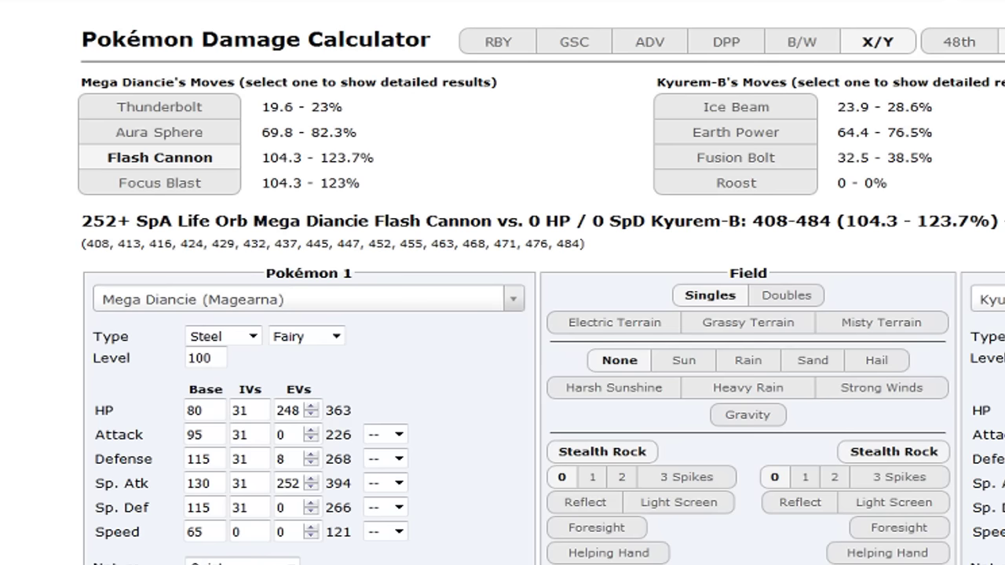
# Compare the detailed damage results of Kyurem-B's Earth Power and Fusion Bolt against Mega Diancie.
pyautogui.click(810, 131)
pyautogui.moveTo(835, 138); pyautogui.dragTo(890, 135)
pyautogui.click(918, 135)
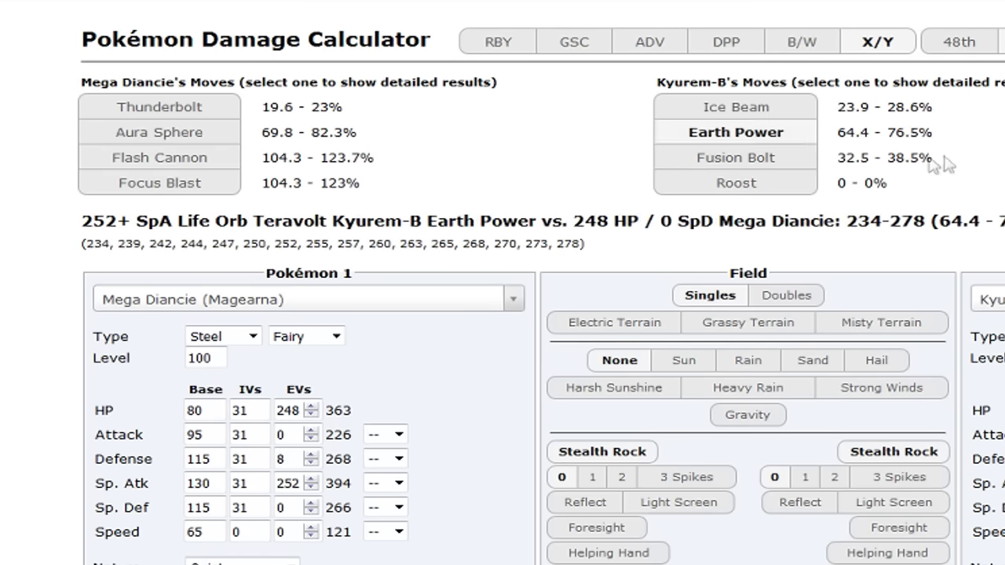
pyautogui.moveTo(835, 157); pyautogui.dragTo(866, 157)
pyautogui.click(881, 157)
pyautogui.click(794, 180)
pyautogui.click(787, 156)
pyautogui.click(787, 135)
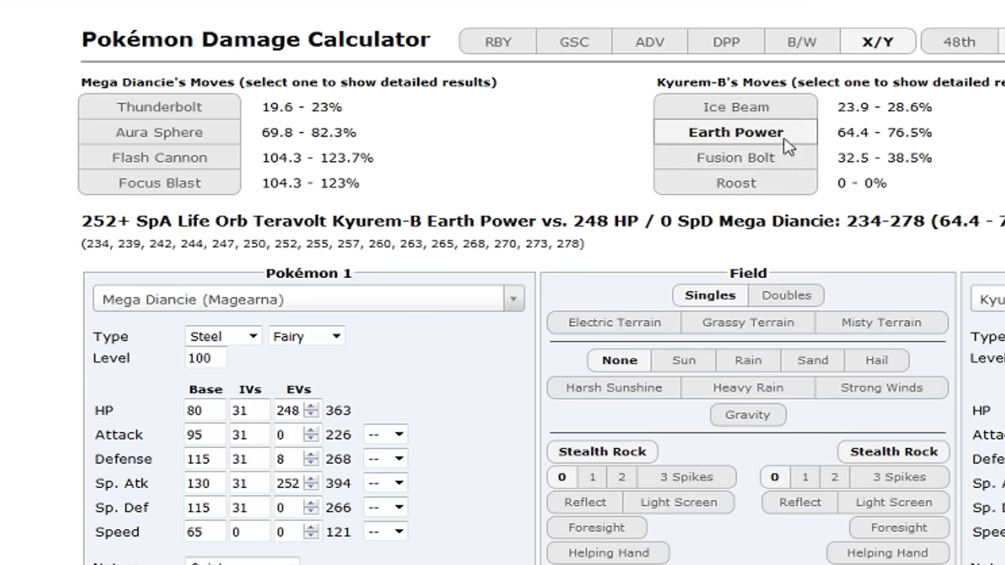
pyautogui.click(789, 157)
pyautogui.click(787, 134)
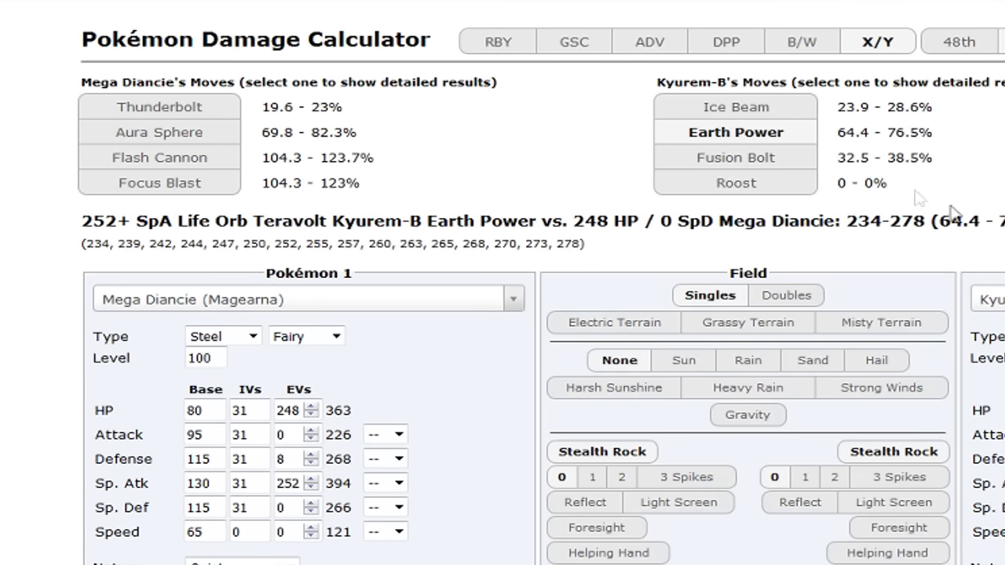
pyautogui.click(795, 159)
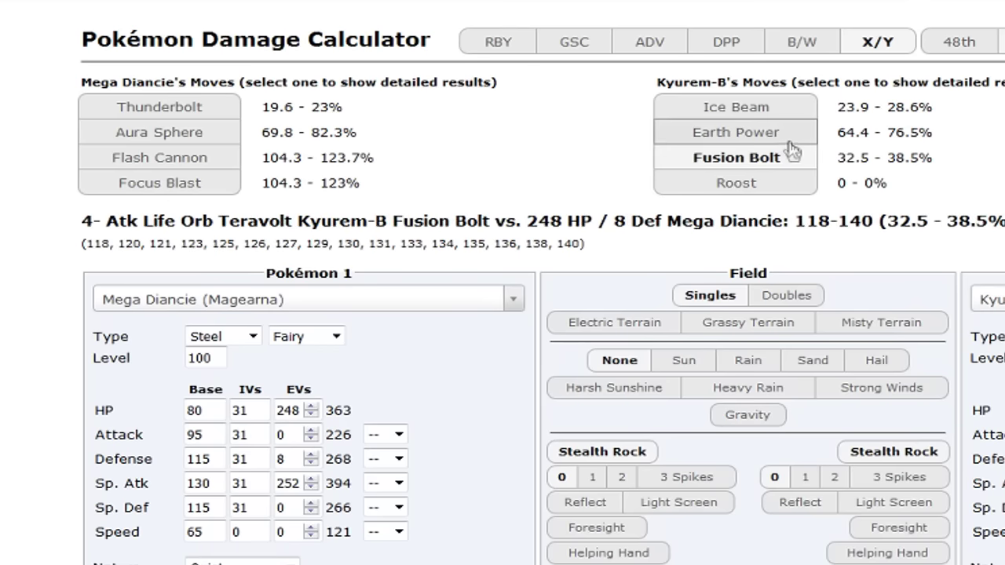
pyautogui.click(792, 133)
pyautogui.click(792, 157)
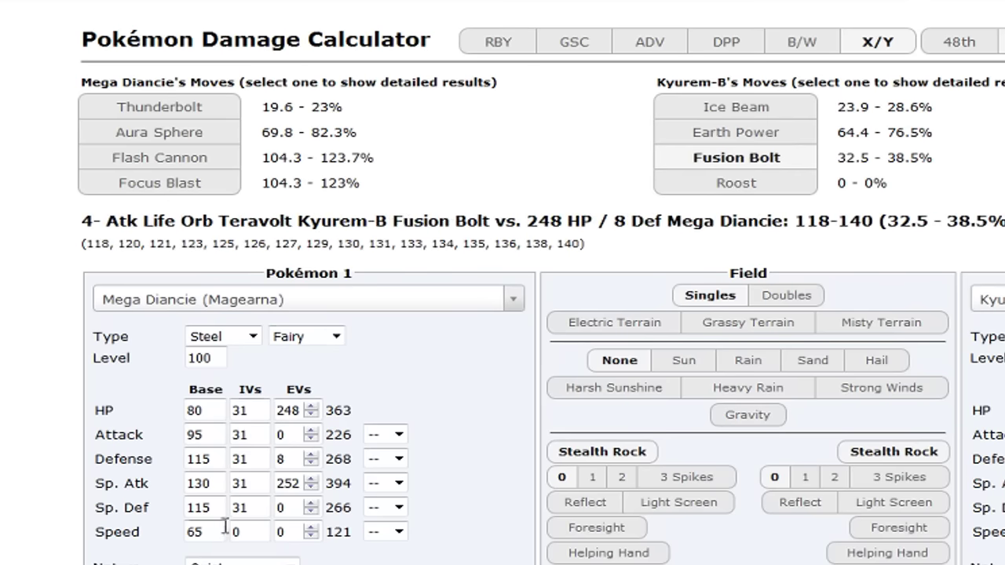